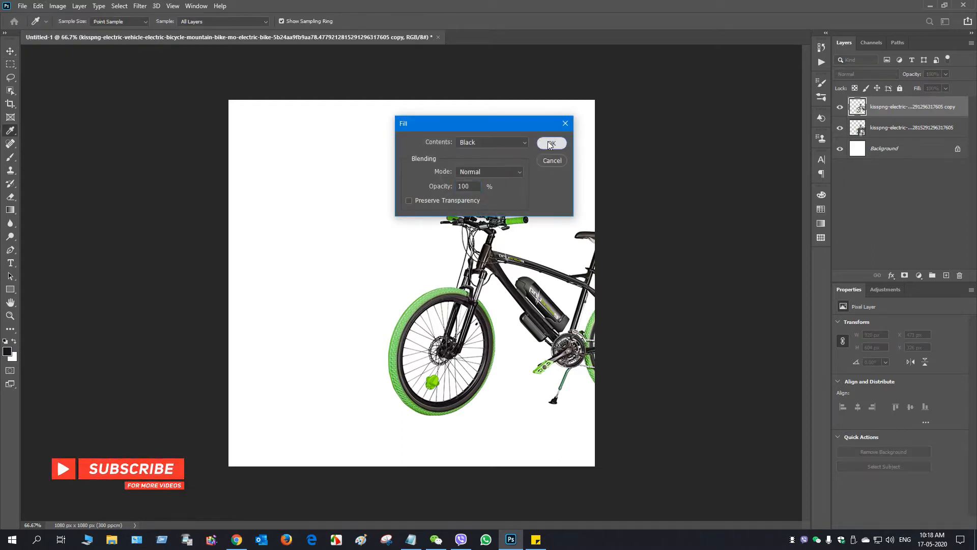
# Load the bike's outline as a selection and fill the bike copy layer with black at 100% opacity
pyautogui.click(551, 143)
pyautogui.hotkey('ctrl', 'z')
pyautogui.keyDown('ctrl'); pyautogui.click(860, 130); pyautogui.keyUp('ctrl')
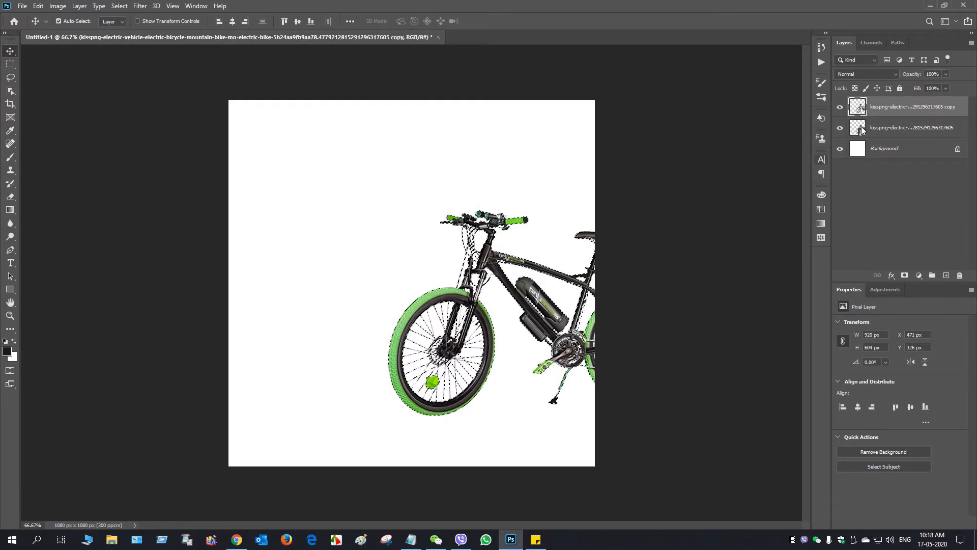
pyautogui.click(39, 5)
pyautogui.click(79, 165)
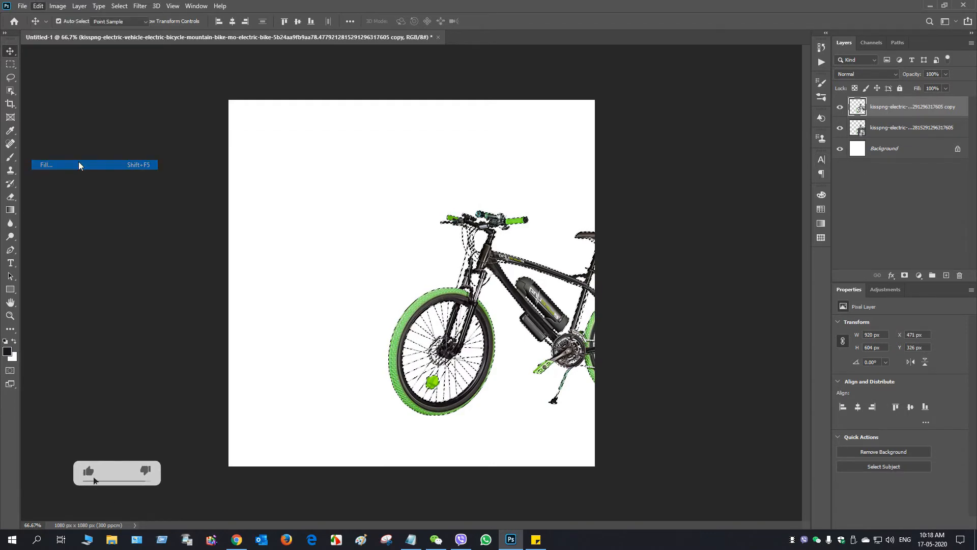
pyautogui.click(549, 144)
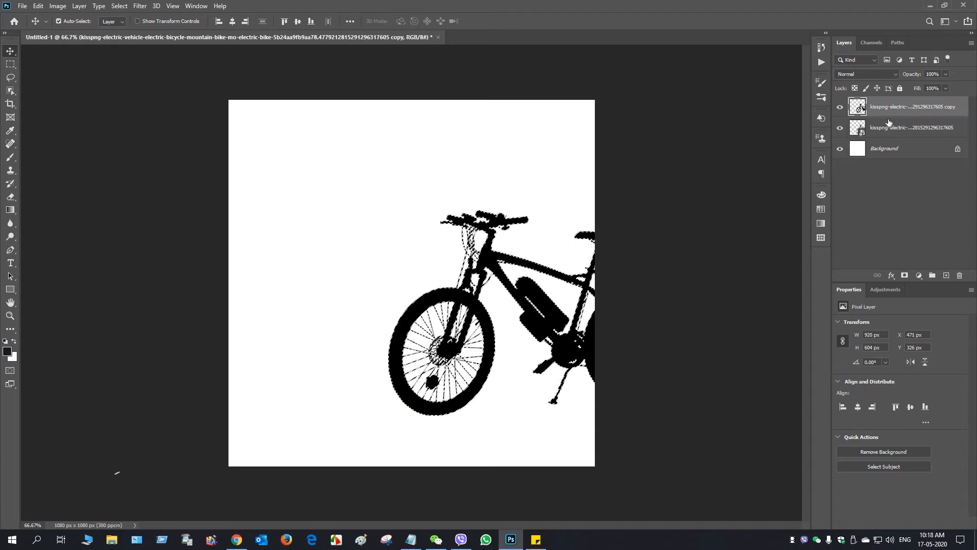
# Move the original bike layer above the black copy and deselect the bike outline
pyautogui.moveTo(899, 127); pyautogui.dragTo(899, 101)
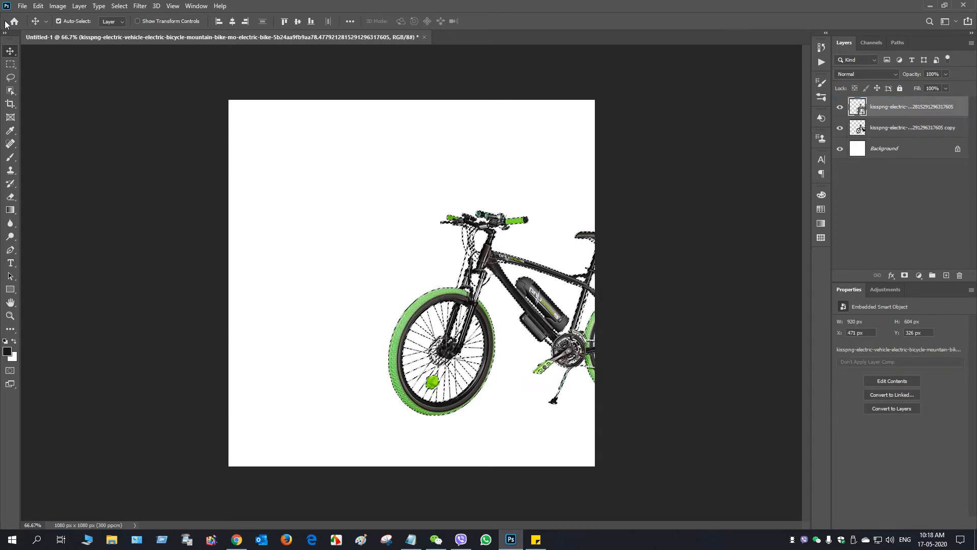
pyautogui.click(119, 6)
pyautogui.click(124, 27)
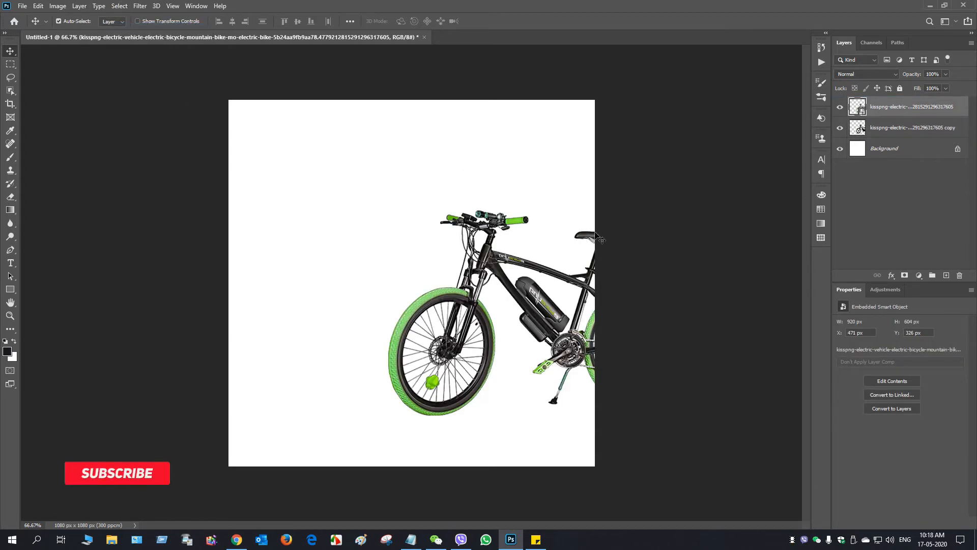
# Transform the black bike copy with Perspective, slanting its upper edge to the left by about 45.5° as a cast shadow
pyautogui.click(898, 127)
pyautogui.hotkey('ctrl', 't')
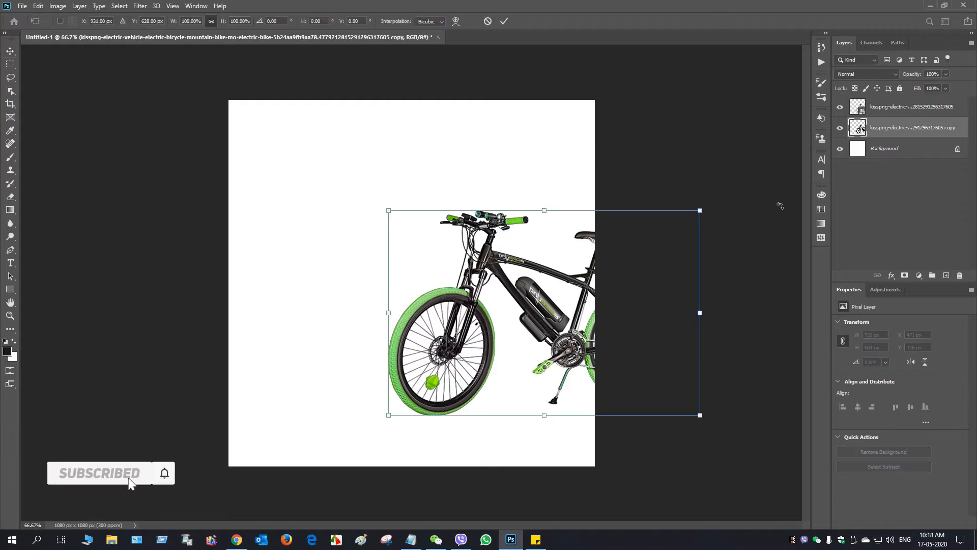
pyautogui.click(38, 6)
pyautogui.moveTo(127, 238)
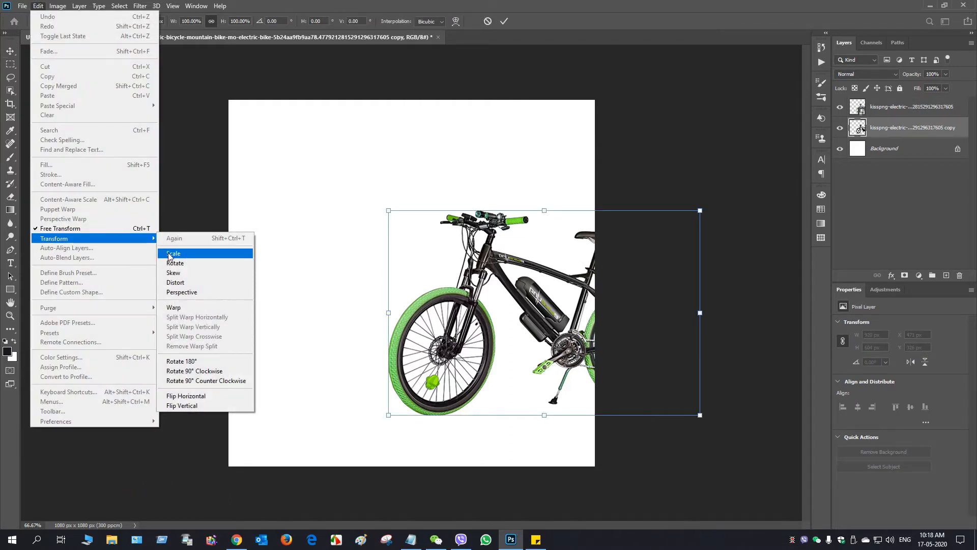
pyautogui.click(196, 285)
pyautogui.click(39, 5)
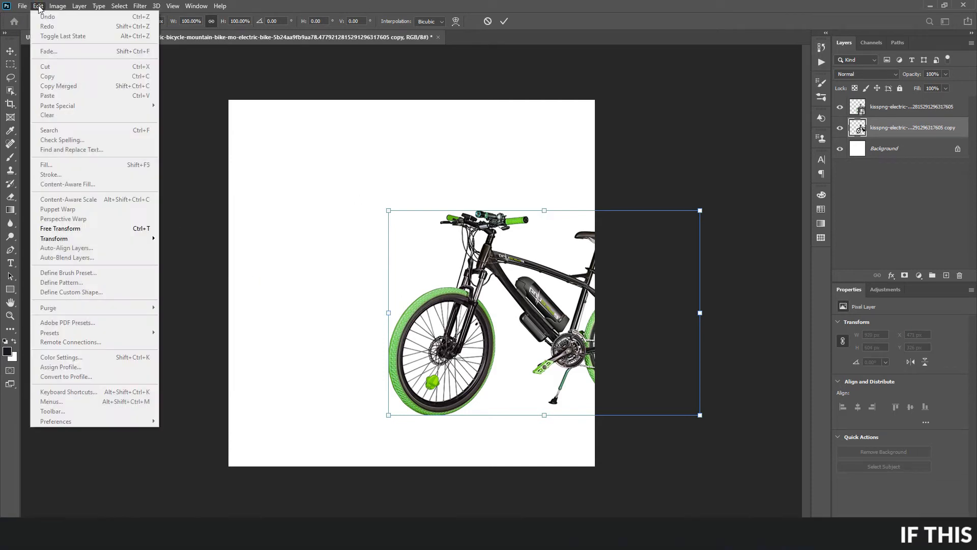
pyautogui.moveTo(102, 238)
pyautogui.click(192, 294)
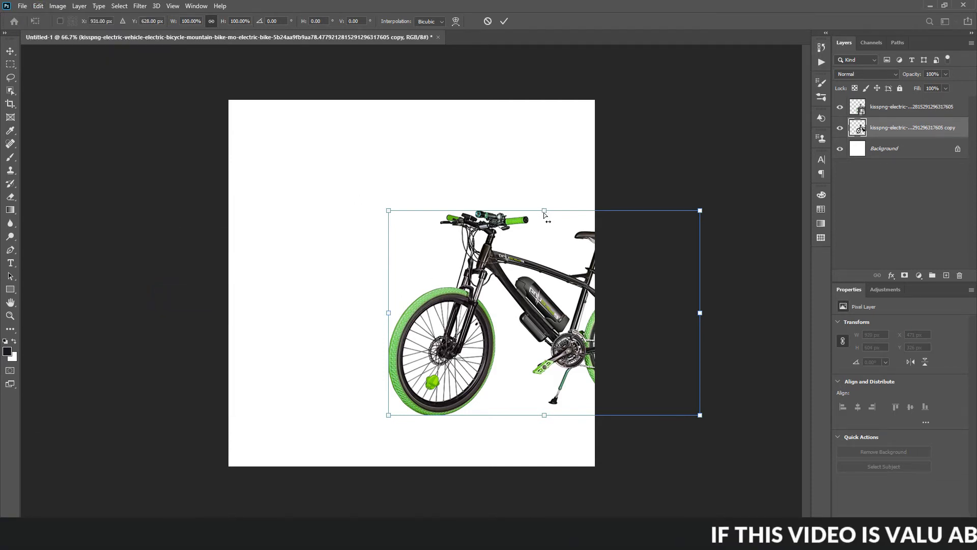
pyautogui.moveTo(544, 215); pyautogui.dragTo(332, 392)
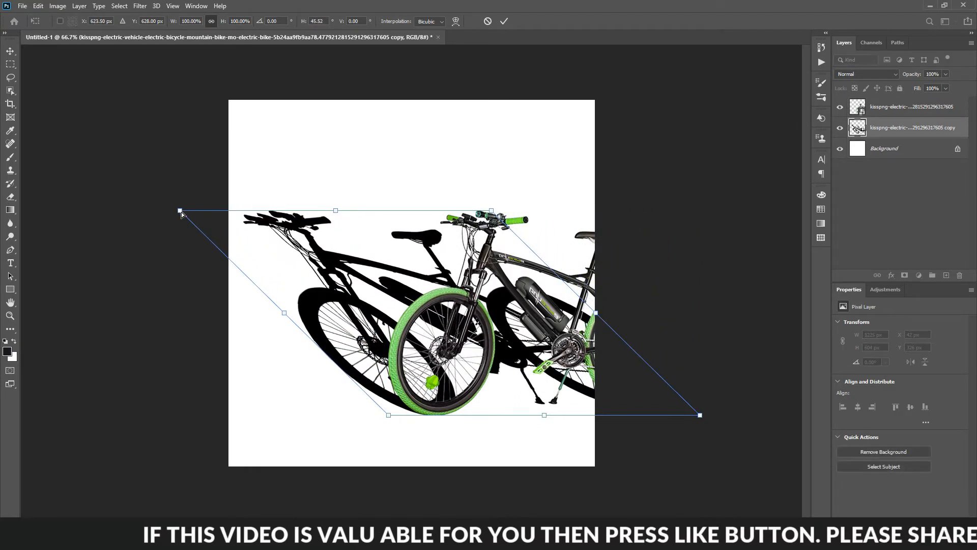
# Distort the black copy by pulling its two upper corners down so it lies flat under the bike, and apply the transform
pyautogui.moveTo(180, 210); pyautogui.dragTo(259, 270)
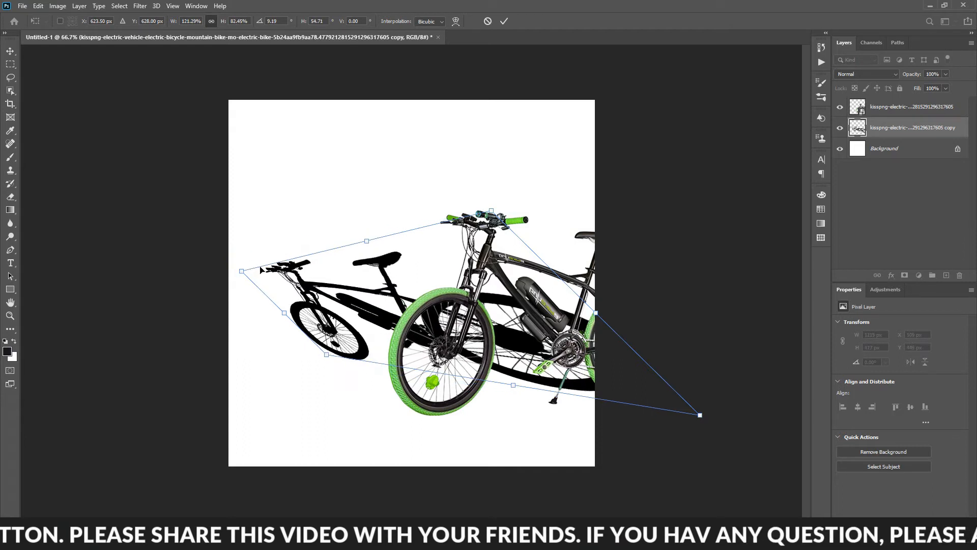
pyautogui.hotkey('ctrl', 'z')
pyautogui.click(38, 5)
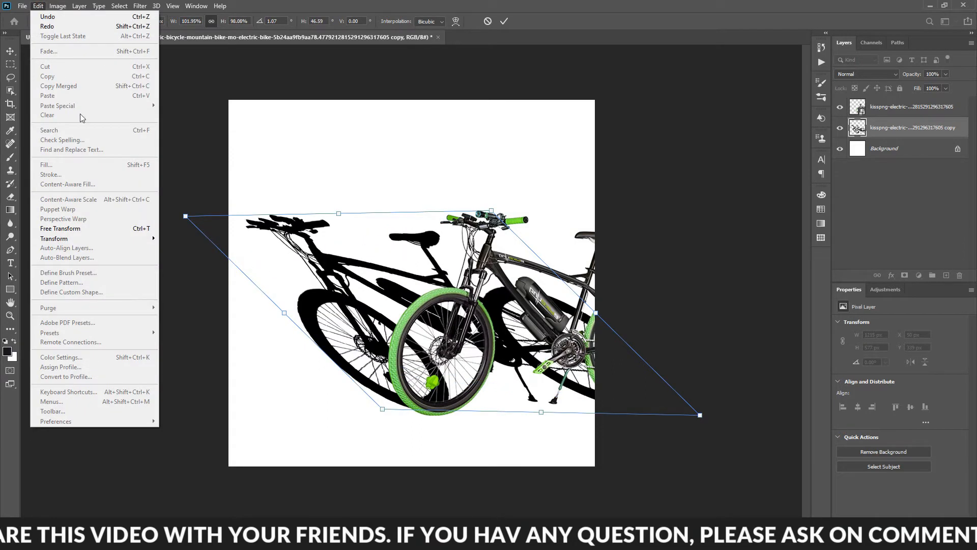
pyautogui.moveTo(131, 240)
pyautogui.click(195, 278)
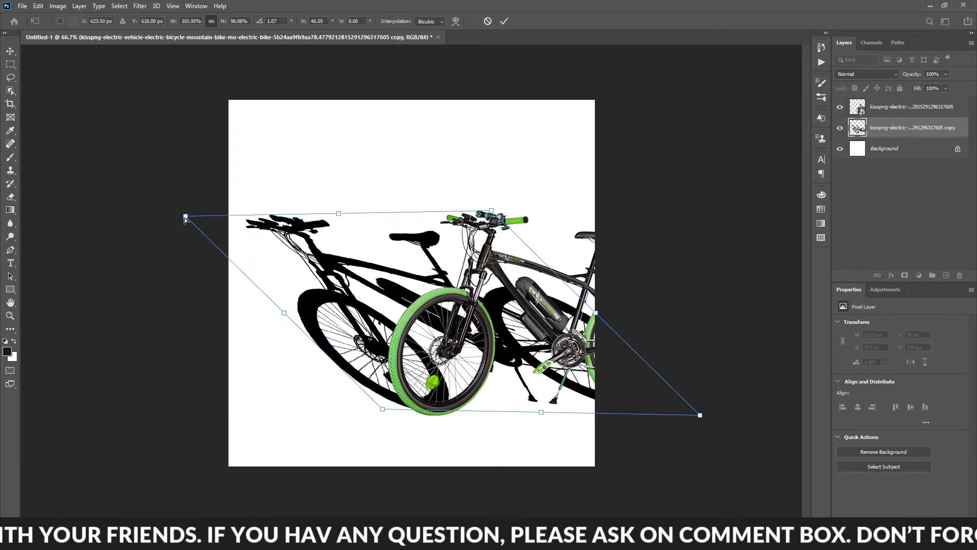
pyautogui.moveTo(186, 218); pyautogui.dragTo(327, 350)
pyautogui.moveTo(494, 216); pyautogui.dragTo(602, 362)
pyautogui.click(505, 22)
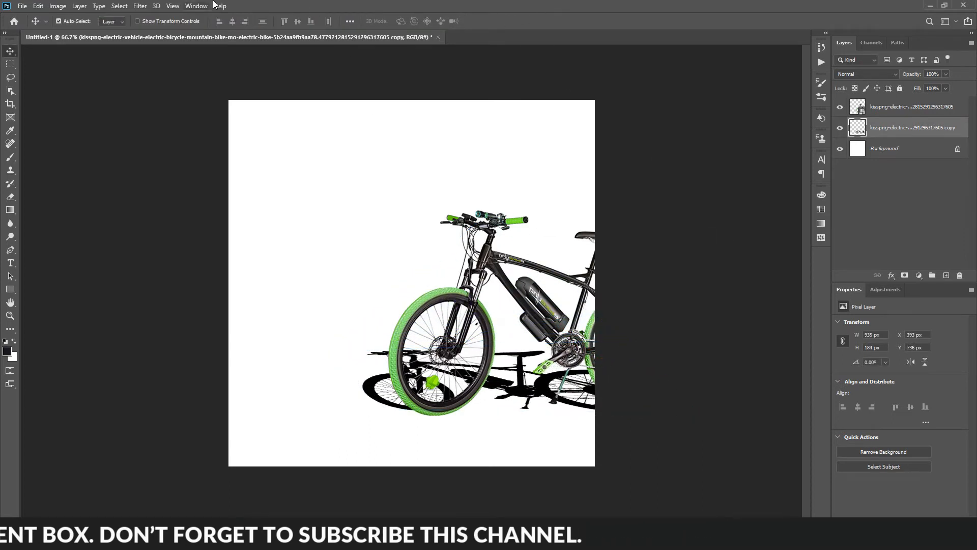
# Apply a 7.6-pixel Gaussian Blur to the shadow layer and reduce it to 49% opacity and 71% fill
pyautogui.click(140, 5)
pyautogui.moveTo(237, 128)
pyautogui.click(298, 160)
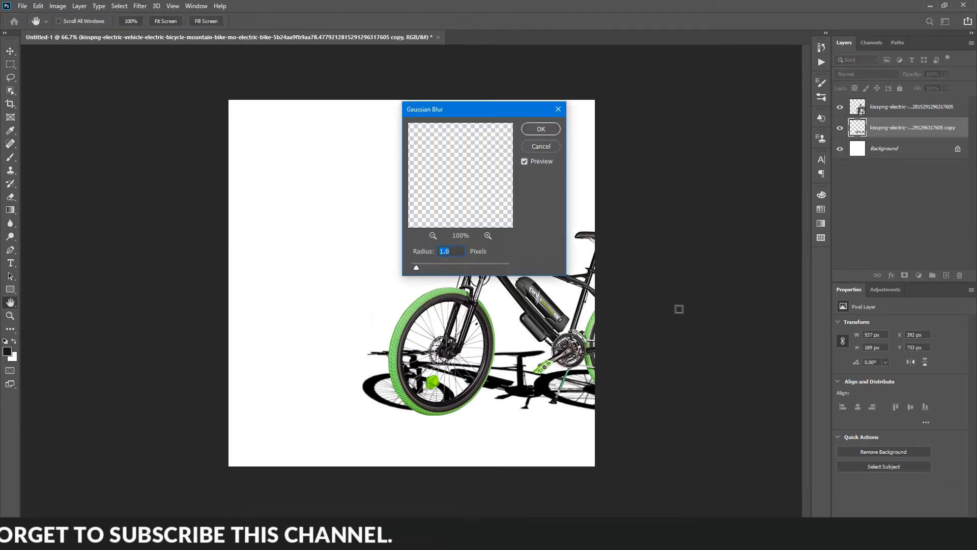
pyautogui.moveTo(427, 266); pyautogui.dragTo(444, 267)
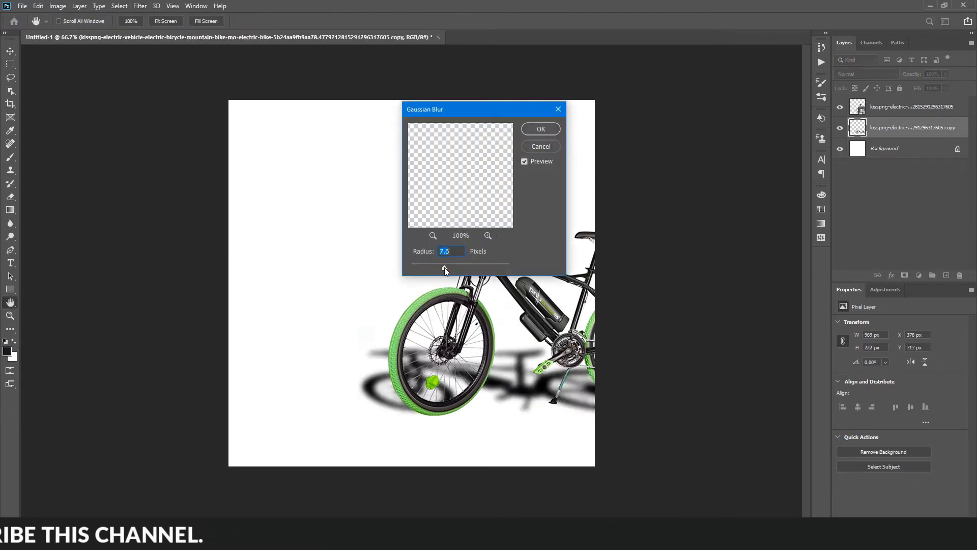
pyautogui.click(542, 129)
pyautogui.moveTo(917, 88); pyautogui.dragTo(888, 75)
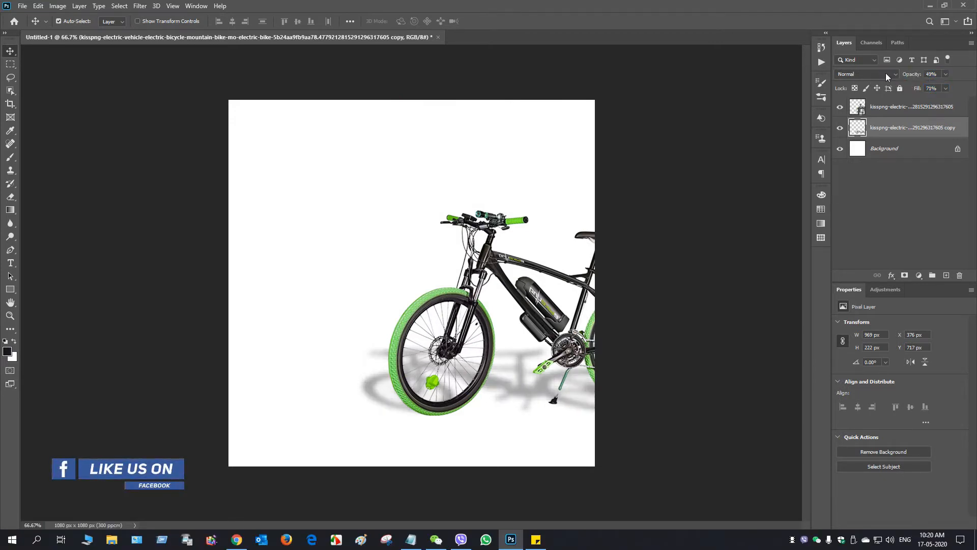
# Add a gradient fill layer directly above the Background using a bright blue-to-cyan preset from the Blues group
pyautogui.click(907, 149)
pyautogui.click(919, 275)
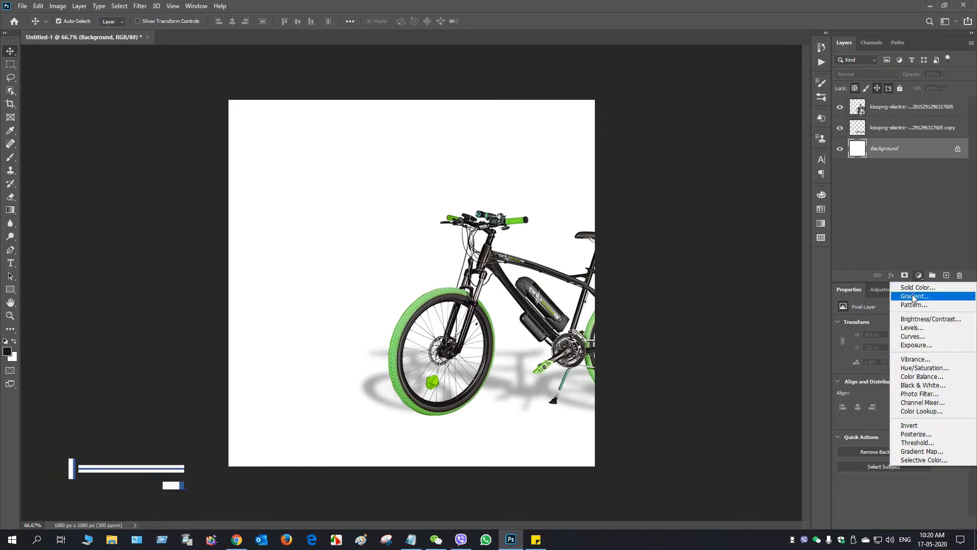
pyautogui.click(871, 298)
pyautogui.click(774, 180)
pyautogui.scroll(-5, 720, 225)
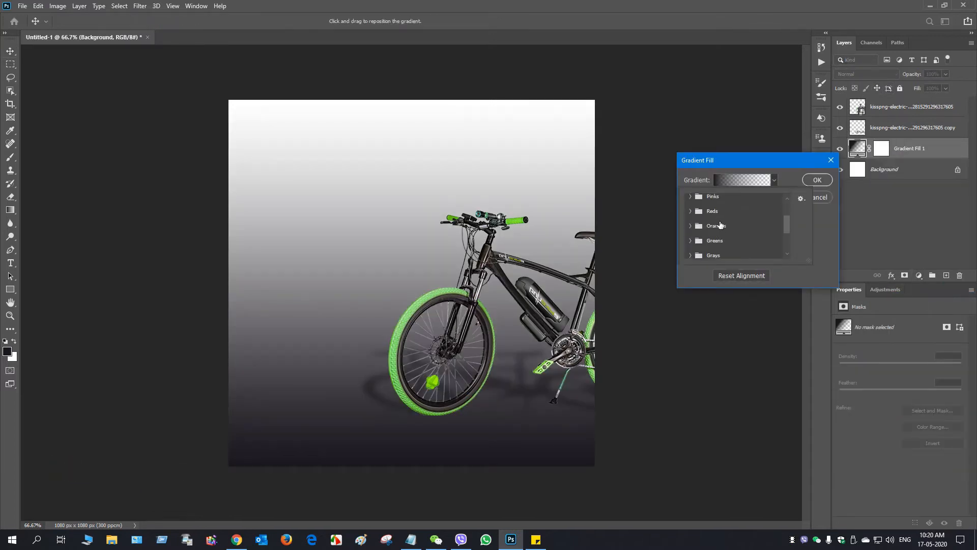
pyautogui.scroll(5, 720, 224)
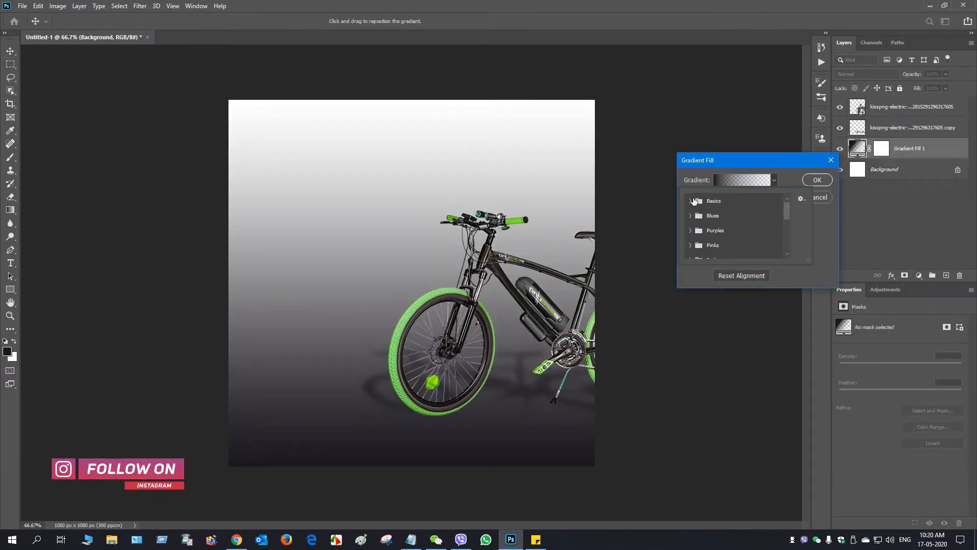
pyautogui.click(692, 201)
pyautogui.click(691, 232)
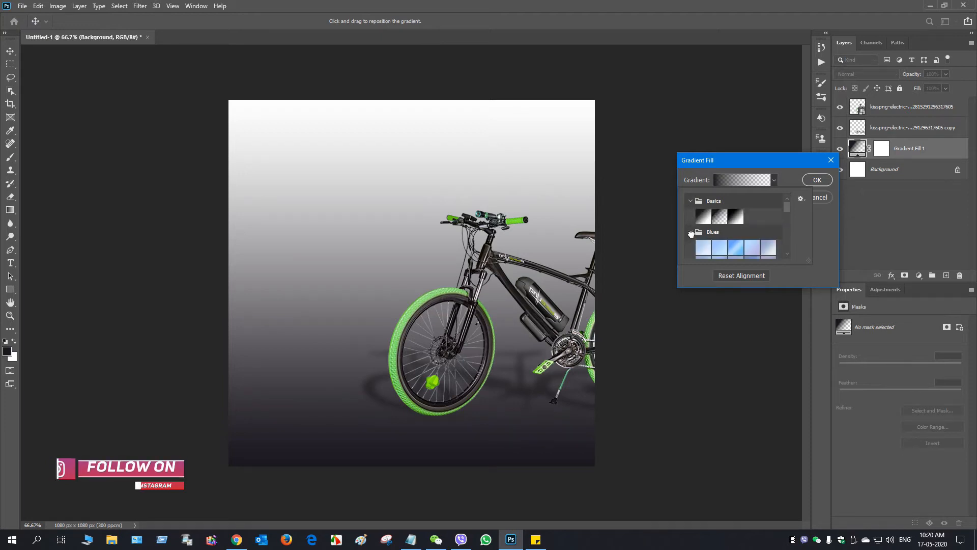
pyautogui.scroll(-2, 736, 234)
pyautogui.click(738, 246)
pyautogui.click(791, 160)
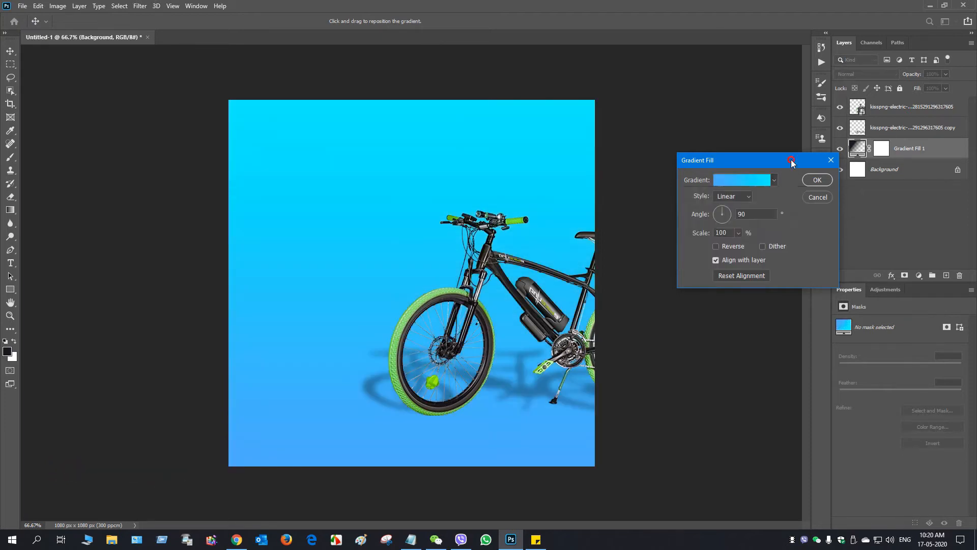
# Edit the gradient and set the color stop at location 0% to dark navy 05243f
pyautogui.click(744, 182)
pyautogui.moveTo(509, 76); pyautogui.dragTo(681, 118)
pyautogui.doubleClick(554, 304)
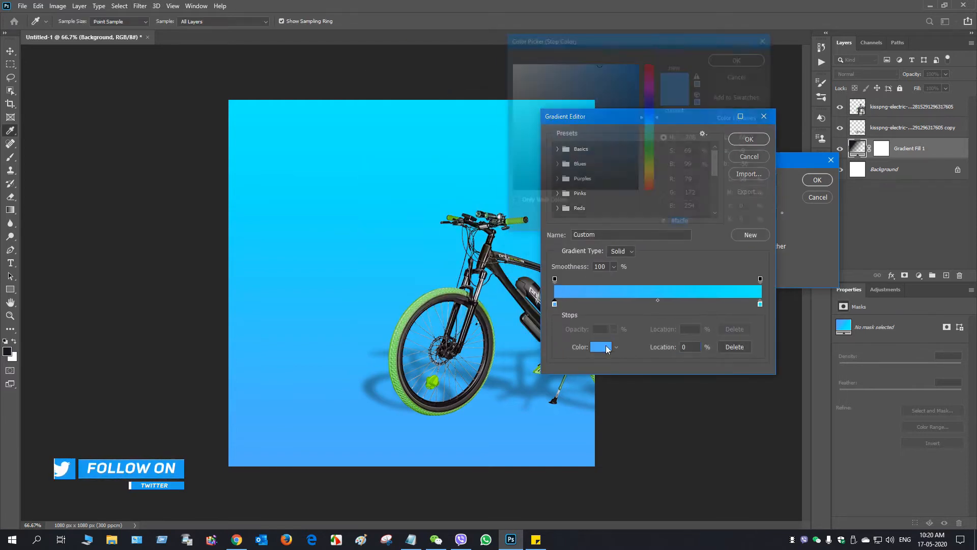
pyautogui.click(627, 156)
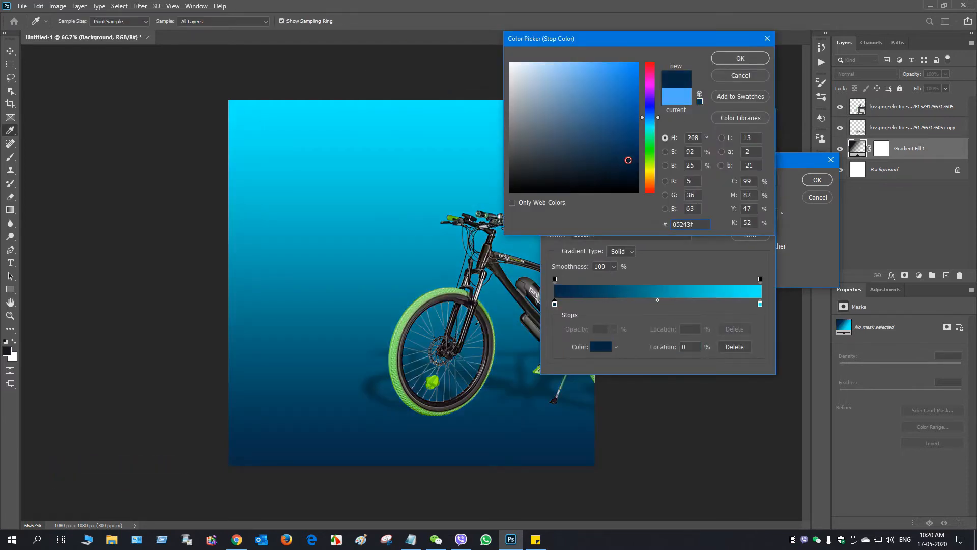
pyautogui.click(740, 58)
# Set the gradient's color stop at location 100% to muted blue 416c92 and accept the edited gradient
pyautogui.click(760, 304)
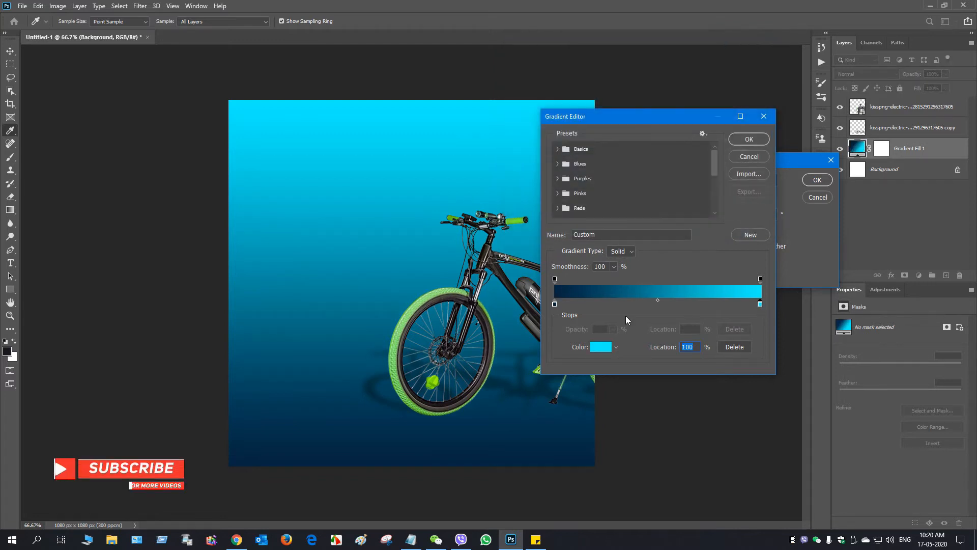
pyautogui.click(600, 347)
pyautogui.click(509, 318)
pyautogui.moveTo(610, 157)
pyautogui.mouseDown()
pyautogui.moveTo(589, 142)
pyautogui.moveTo(580, 118)
pyautogui.mouseUp()
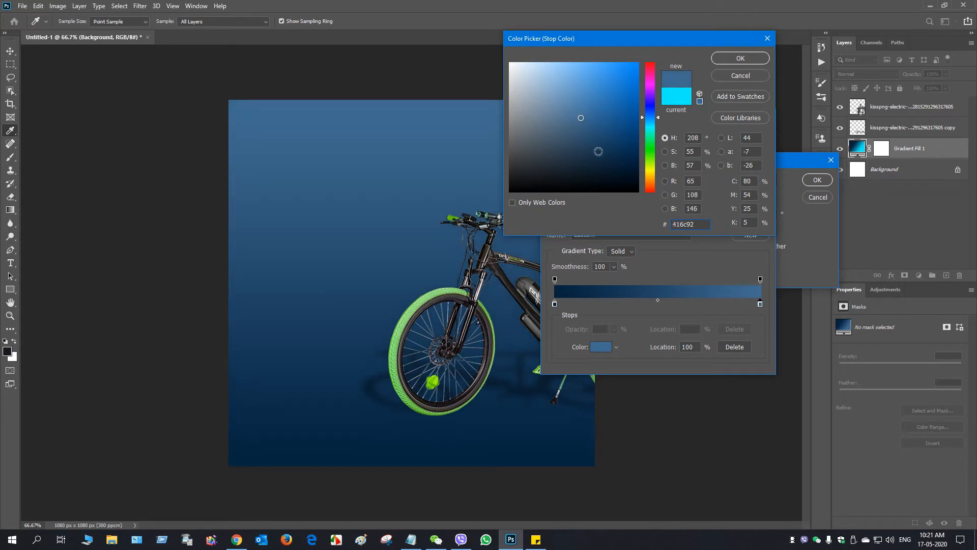
pyautogui.click(747, 60)
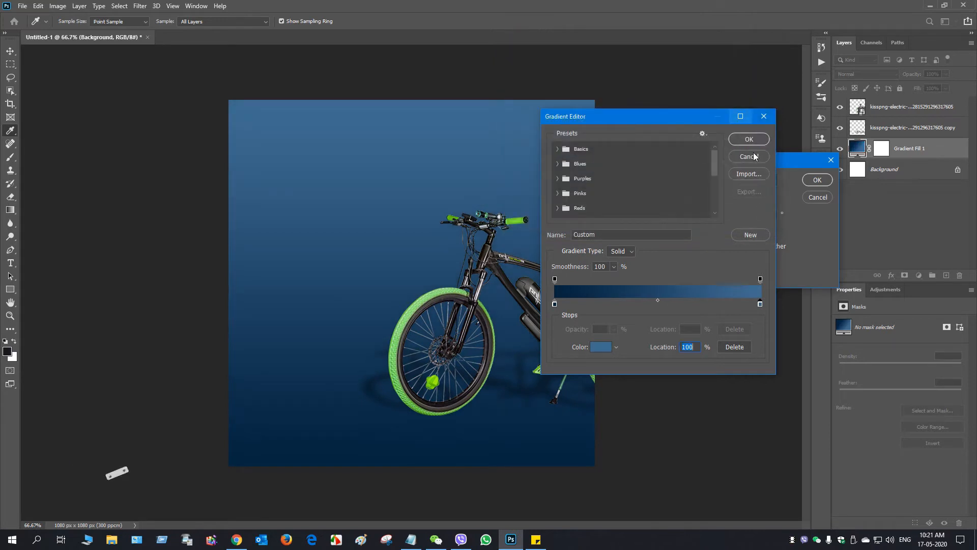
pyautogui.click(748, 139)
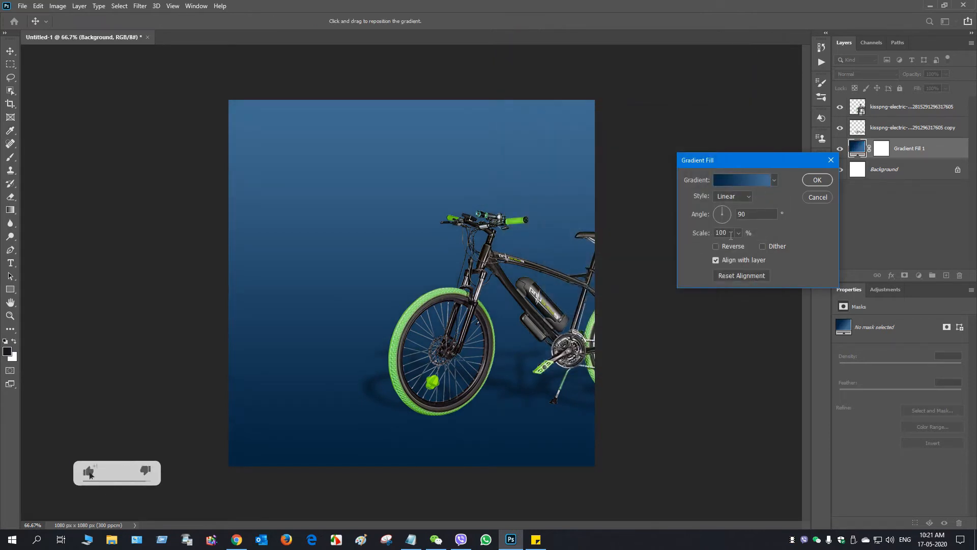
# Reverse the gradient fill, set its style to Radial with a scale of 275%, and apply it
pyautogui.click(716, 246)
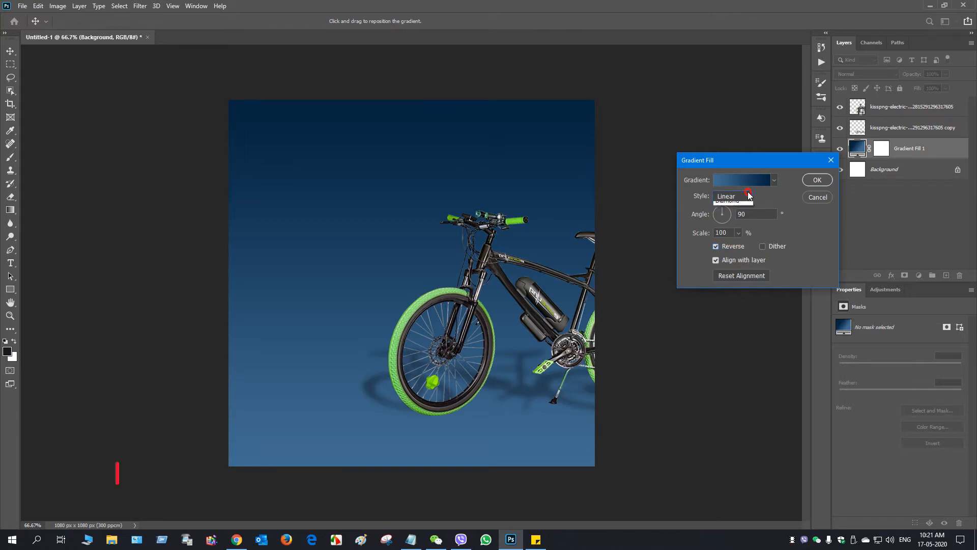
pyautogui.click(733, 207)
pyautogui.click(738, 233)
pyautogui.moveTo(738, 245)
pyautogui.mouseDown()
pyautogui.moveTo(758, 247)
pyautogui.moveTo(747, 249)
pyautogui.mouseUp()
pyautogui.click(817, 180)
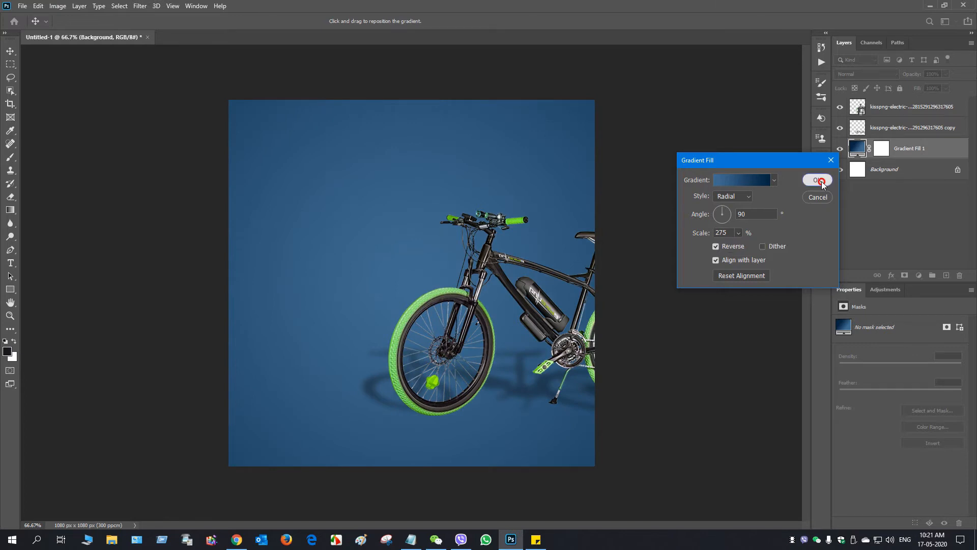
# Show the rulers and place margin guides about 65 px inside the canvas's left, top and bottom edges
pyautogui.click(173, 6)
pyautogui.click(211, 215)
pyautogui.moveTo(26, 307); pyautogui.dragTo(259, 306)
pyautogui.moveTo(342, 52); pyautogui.dragTo(341, 127)
pyautogui.moveTo(414, 49); pyautogui.dragTo(372, 448)
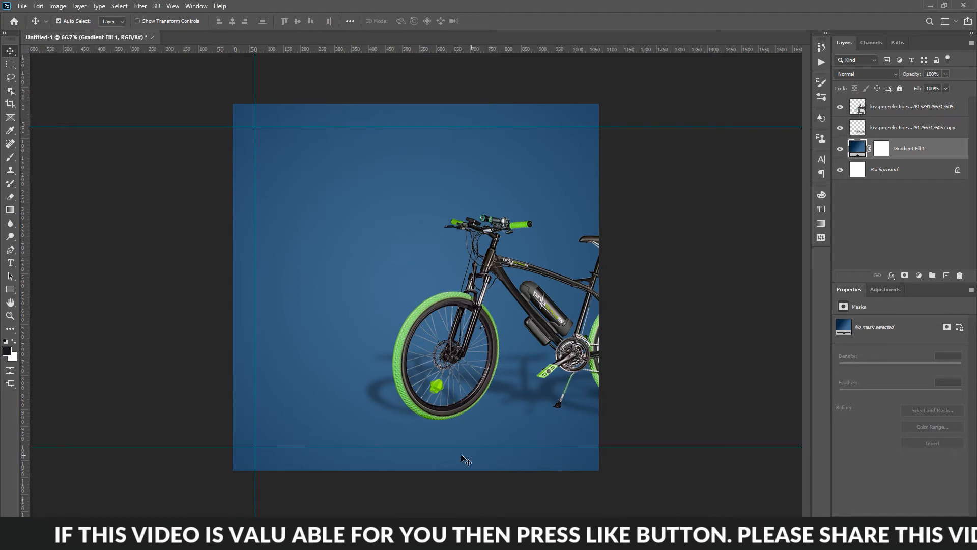
# Check the ad copy in Notepad, then add a HIGH text line inside the canvas's upper-left margin guides at 2.01 pt
pyautogui.click(534, 539)
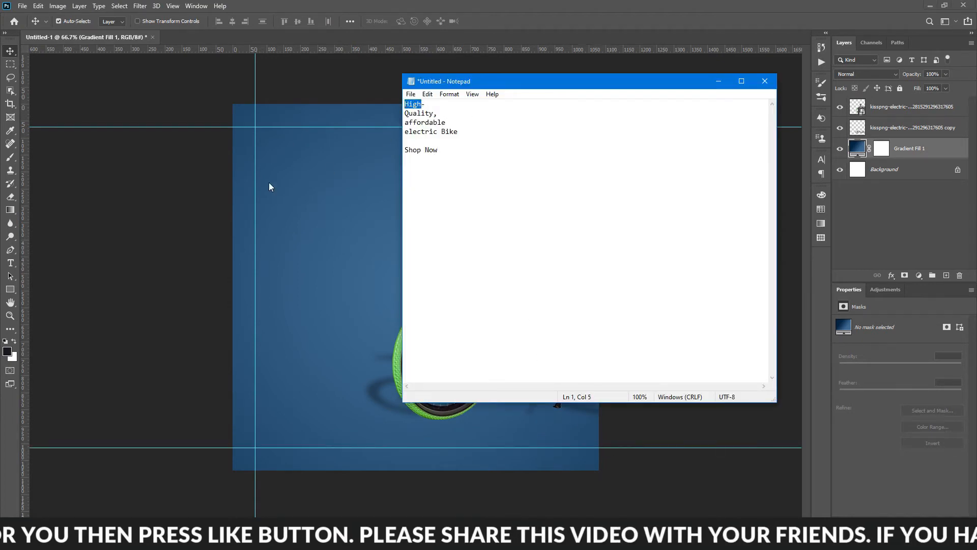
pyautogui.click(275, 163)
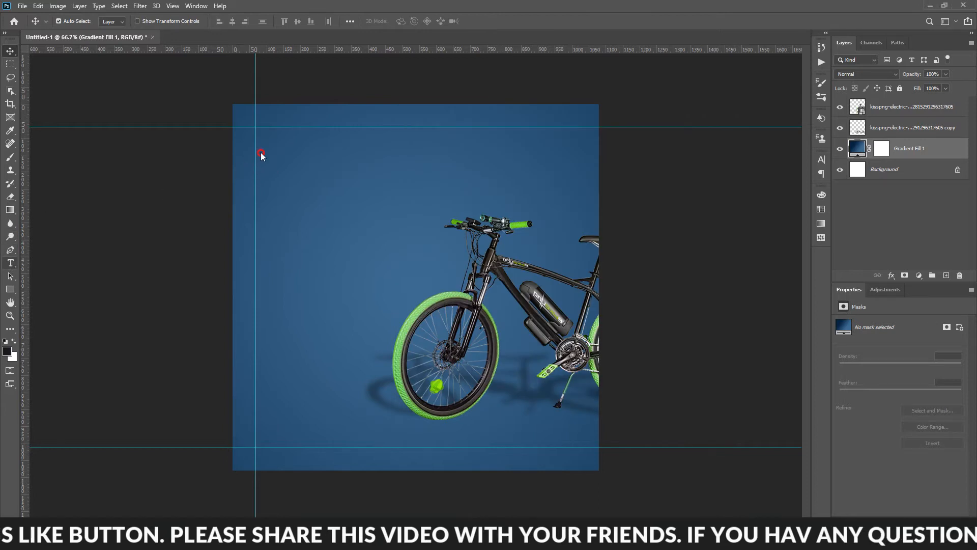
pyautogui.click(264, 153)
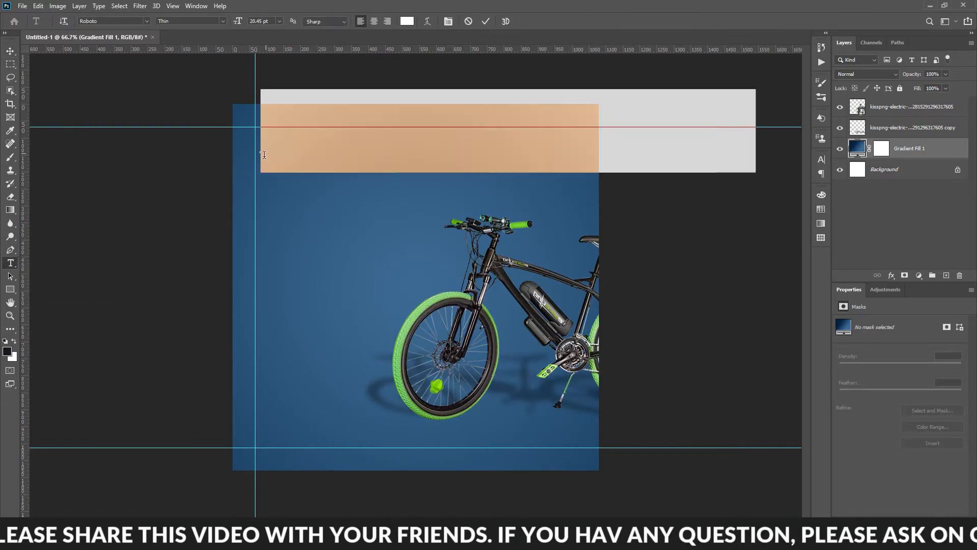
pyautogui.moveTo(238, 21); pyautogui.dragTo(224, 21)
pyautogui.hotkey('ctrl', 'a')
pyautogui.click(279, 21)
pyautogui.click(271, 90)
pyautogui.moveTo(239, 21); pyautogui.dragTo(230, 21)
pyautogui.write('HIGH')
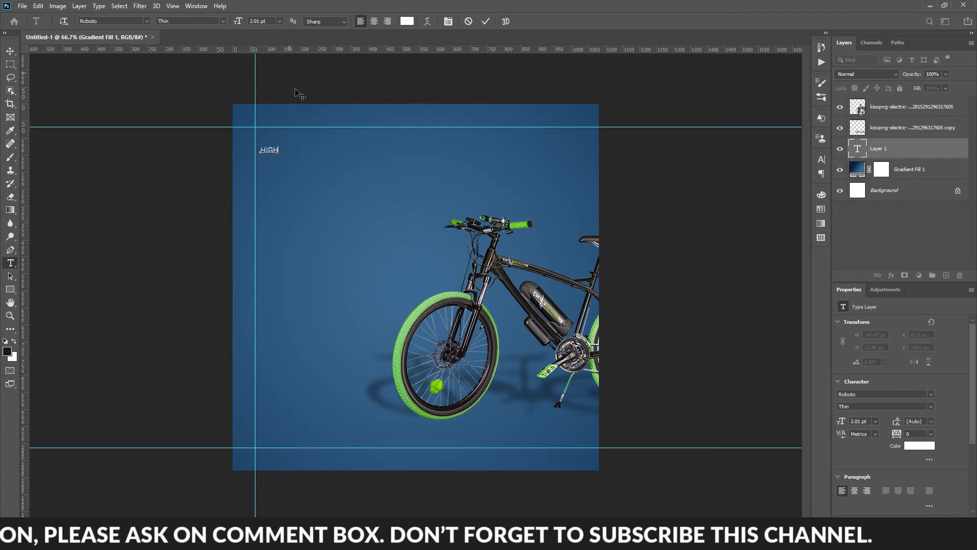
# Set the headline's font to Boughies Demo and turn off All Caps so it reads High
pyautogui.click(146, 22)
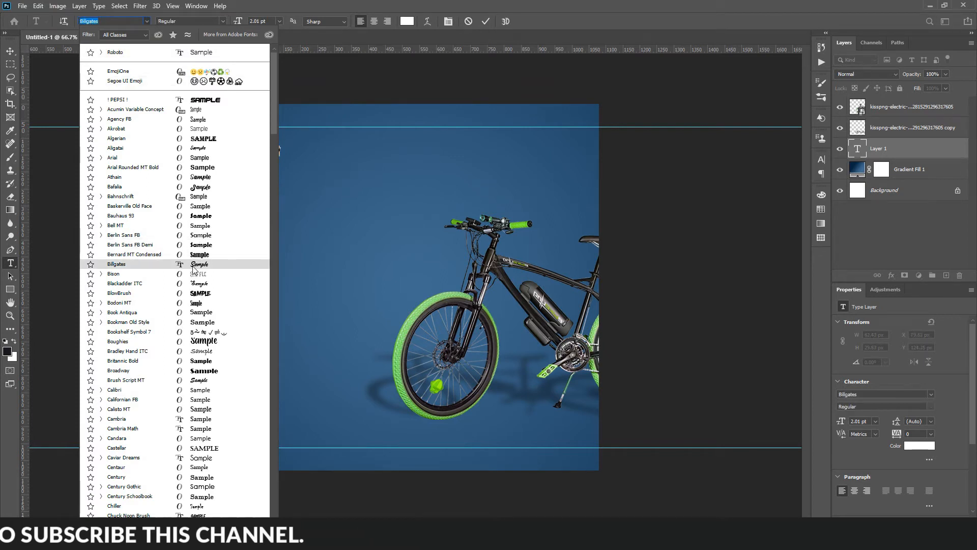
pyautogui.scroll(-3, 193, 269)
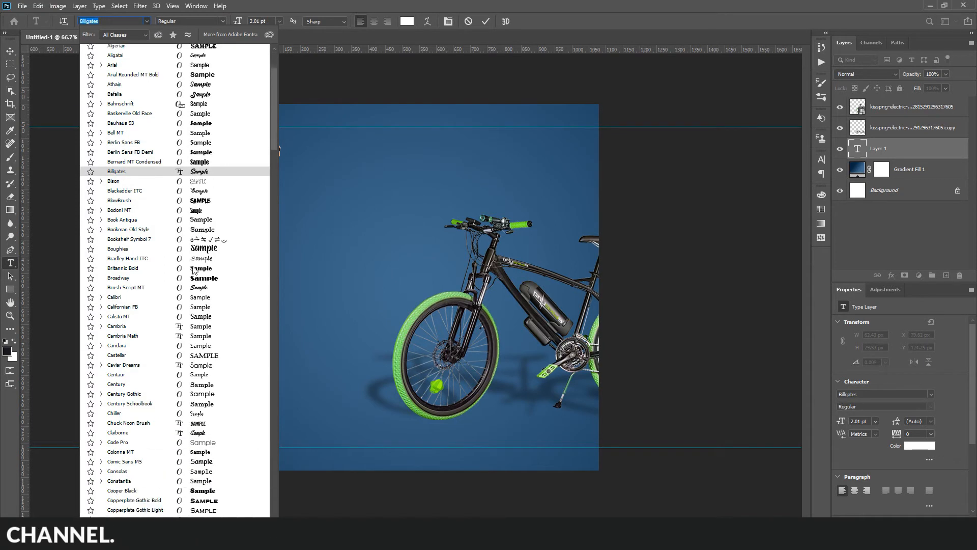
pyautogui.click(210, 249)
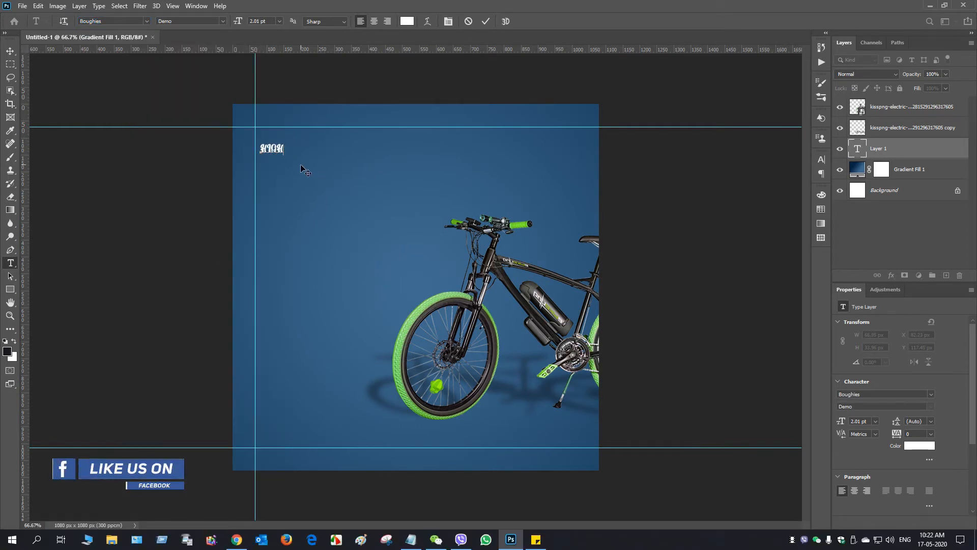
pyautogui.click(821, 160)
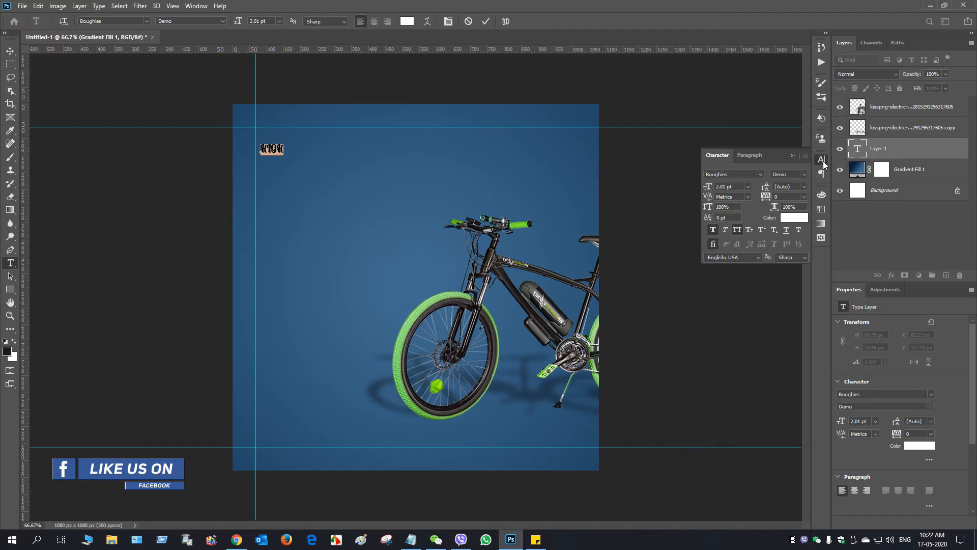
pyautogui.click(737, 230)
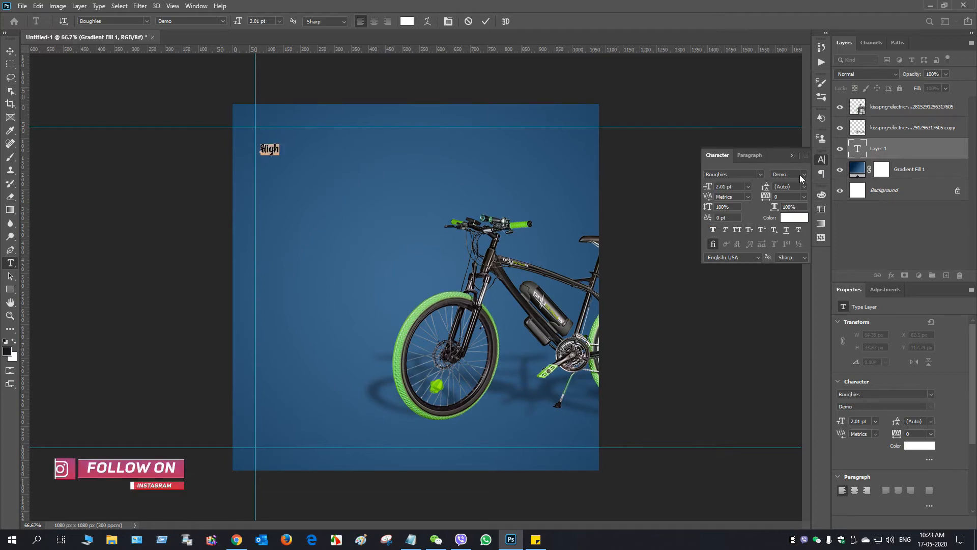
# Enlarge the High text to 10.01 pt, align it with the left margin guide below the top guide, and commit it
pyautogui.moveTo(708, 186); pyautogui.dragTo(733, 188)
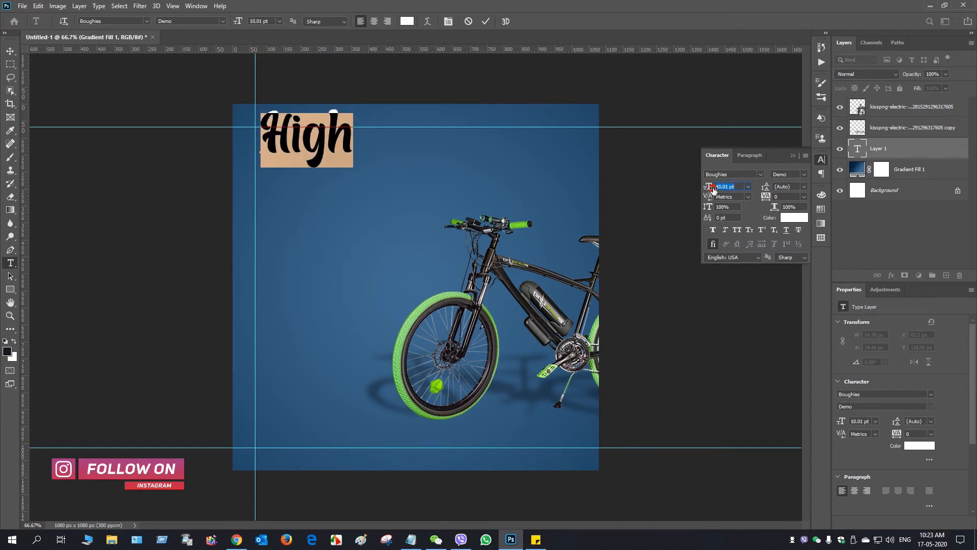
pyautogui.moveTo(313, 204); pyautogui.dragTo(311, 209)
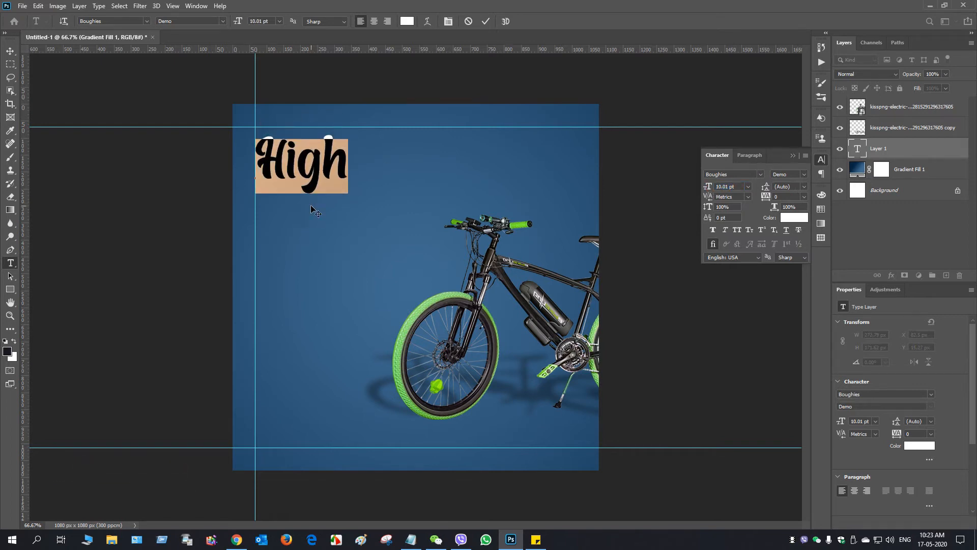
pyautogui.click(486, 21)
# Recolor the High text bright green 79ff62, starting from a color sampled from the bike's green tyre
pyautogui.click(787, 218)
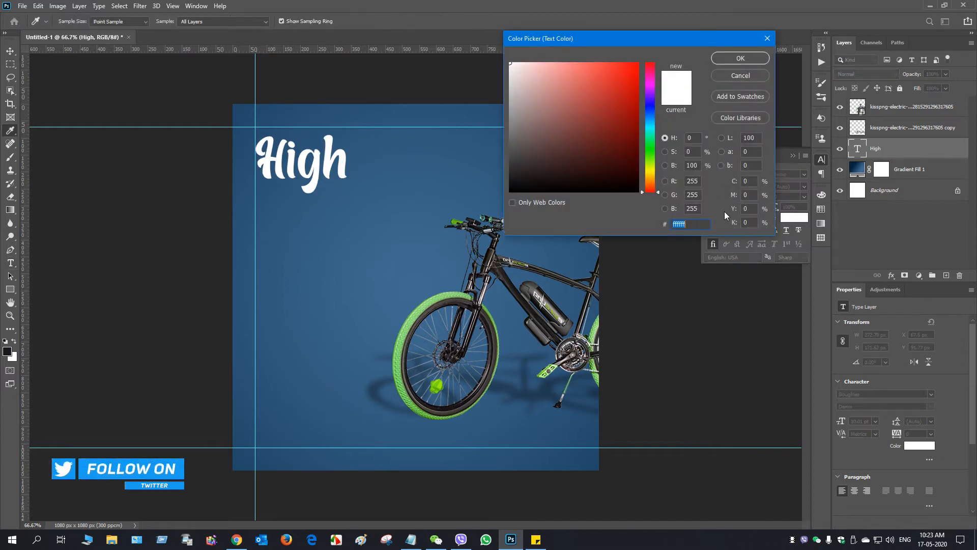
pyautogui.click(457, 219)
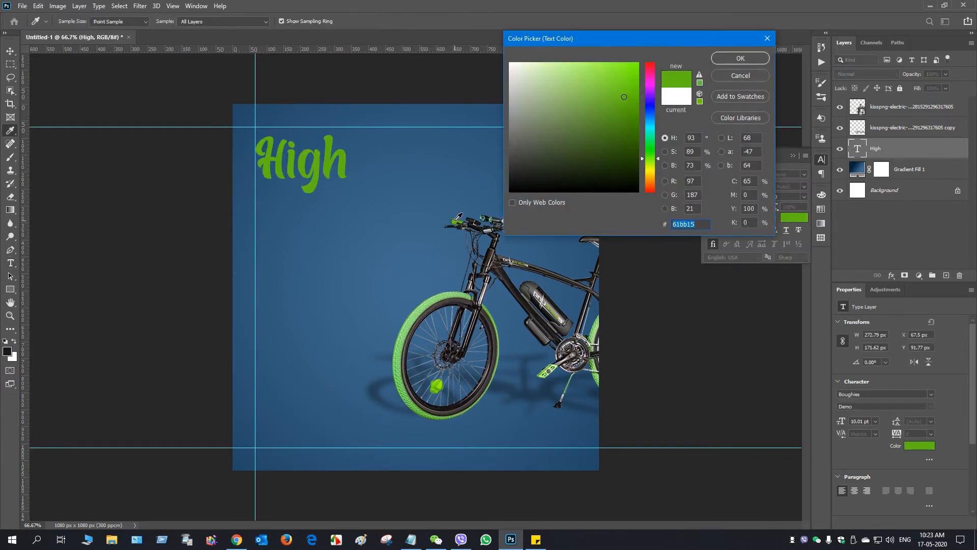
pyautogui.click(422, 303)
pyautogui.click(589, 62)
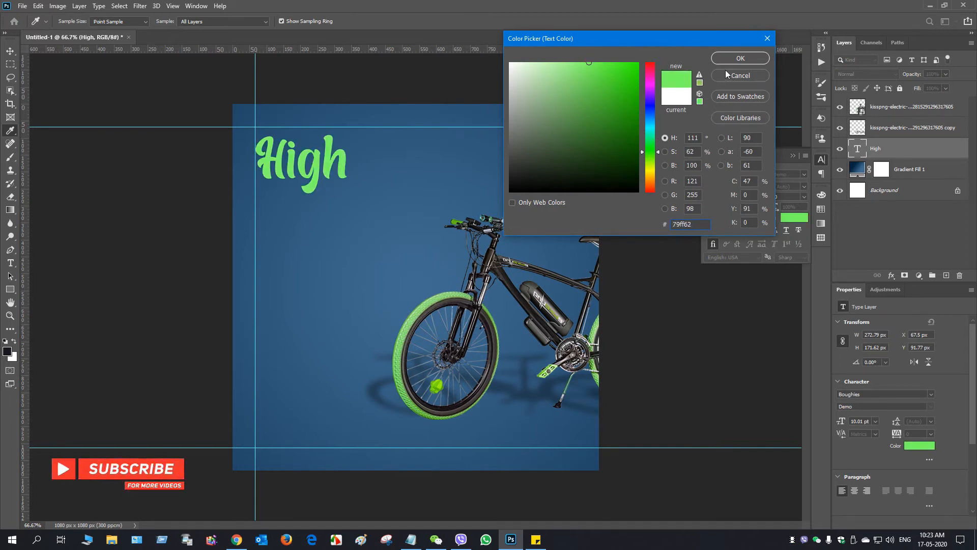
pyautogui.click(736, 61)
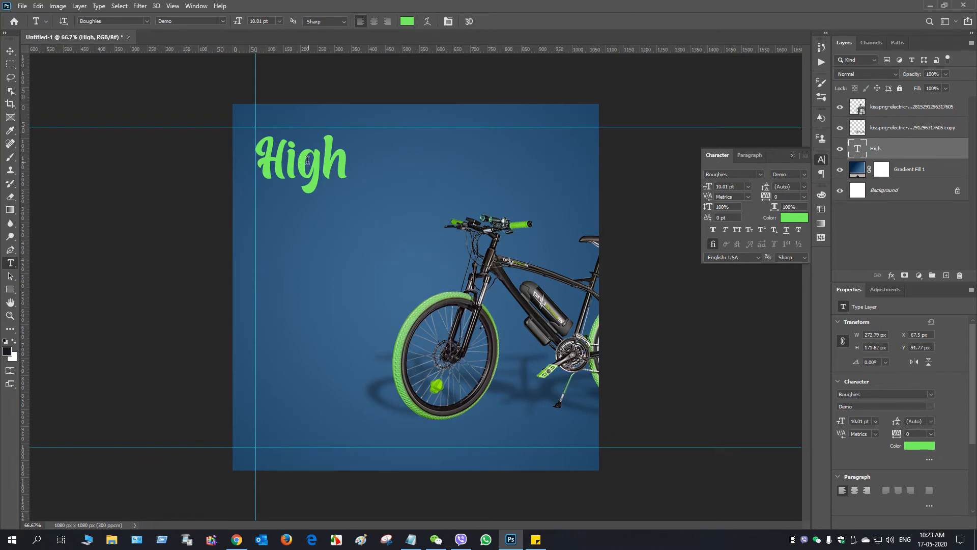
# Apply Faux Bold to the letter g in the High headline
pyautogui.moveTo(308, 161); pyautogui.dragTo(306, 160)
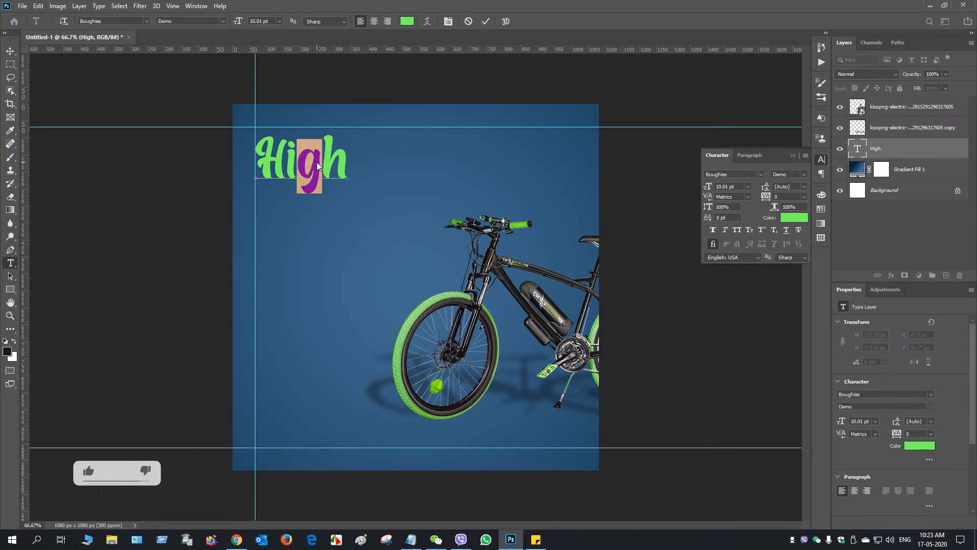
pyautogui.rightClick(309, 165)
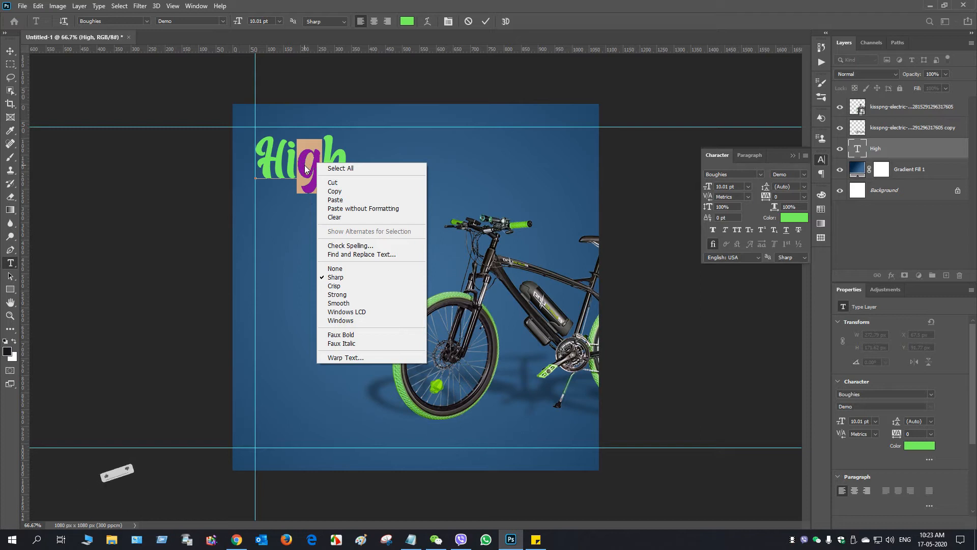
pyautogui.click(359, 335)
pyautogui.click(318, 166)
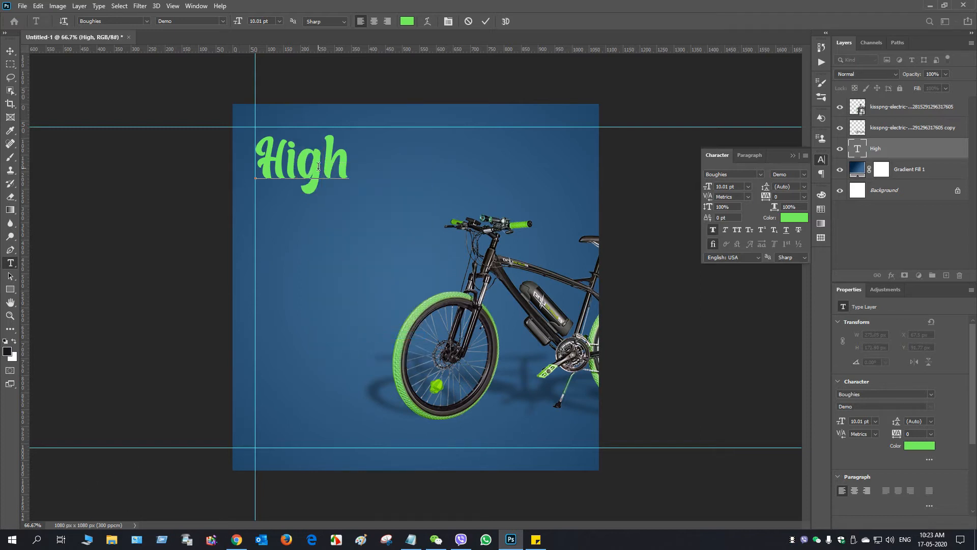
pyautogui.moveTo(309, 167); pyautogui.dragTo(319, 167)
pyautogui.rightClick(318, 167)
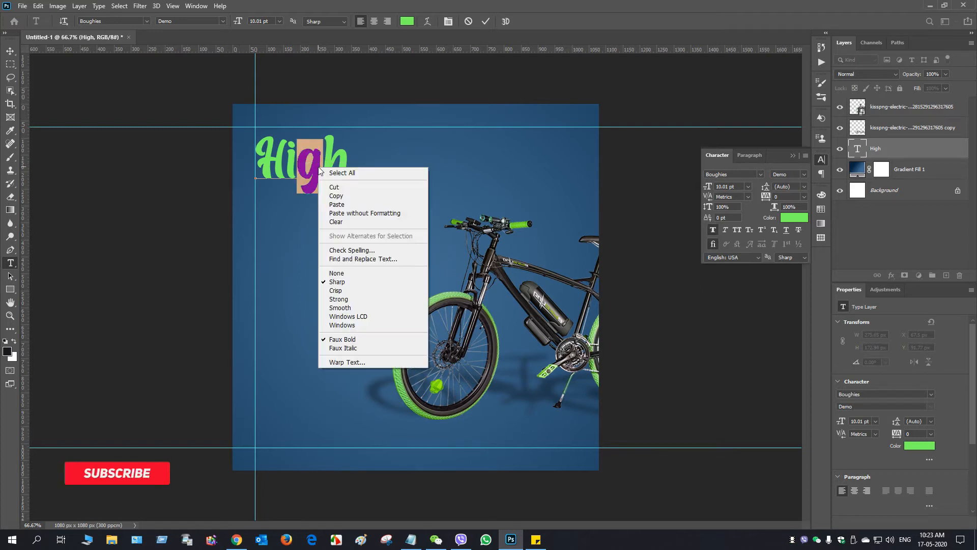
pyautogui.click(369, 362)
pyautogui.click(505, 208)
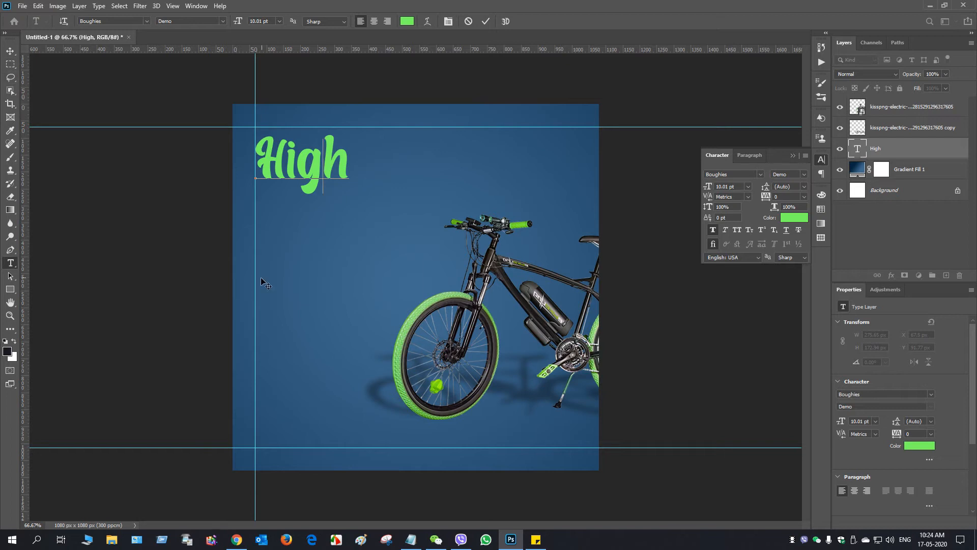
pyautogui.click(793, 155)
# Add a separate Quality text line above the bike layer, just below the High headline
pyautogui.click(919, 112)
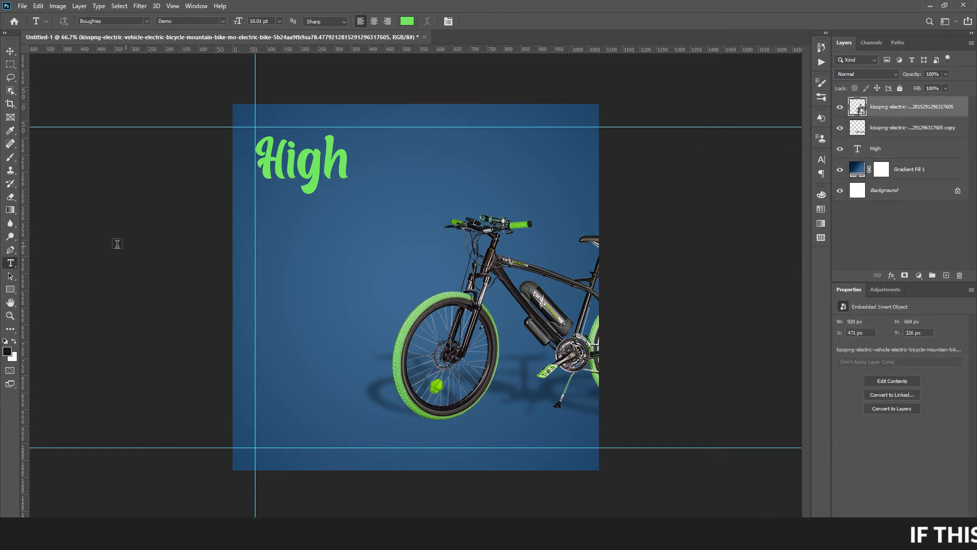
pyautogui.click(268, 207)
pyautogui.write('Qu')
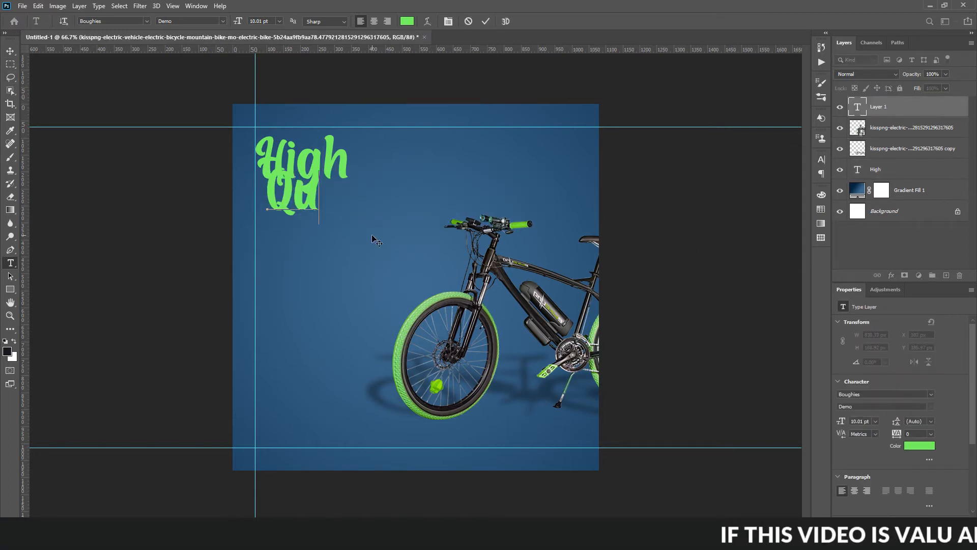
pyautogui.write('ality')
# Reduce the Quality text to 5.01 pt and move it against the left guide, tucked directly under High
pyautogui.hotkey('ctrl', 'a')
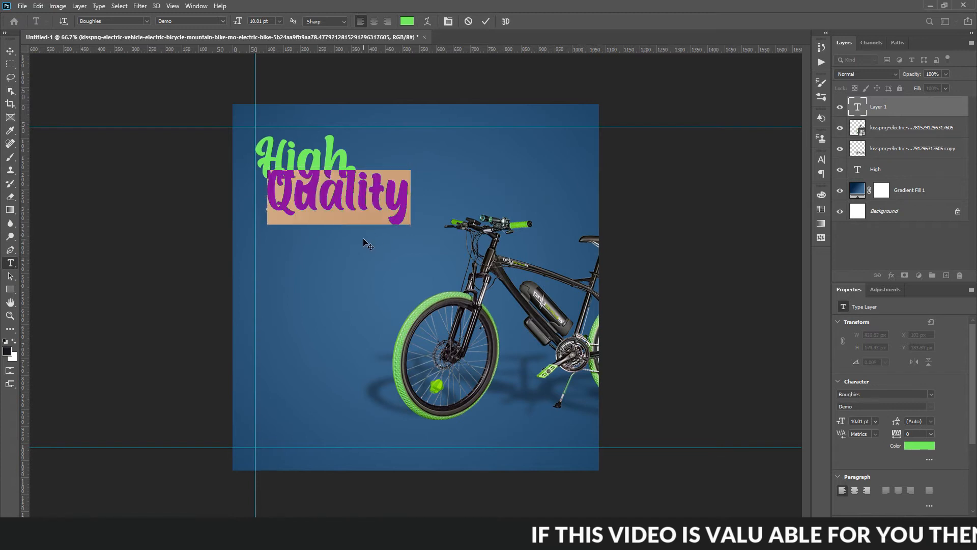
pyautogui.moveTo(364, 244); pyautogui.dragTo(353, 258)
pyautogui.moveTo(239, 21); pyautogui.dragTo(236, 20)
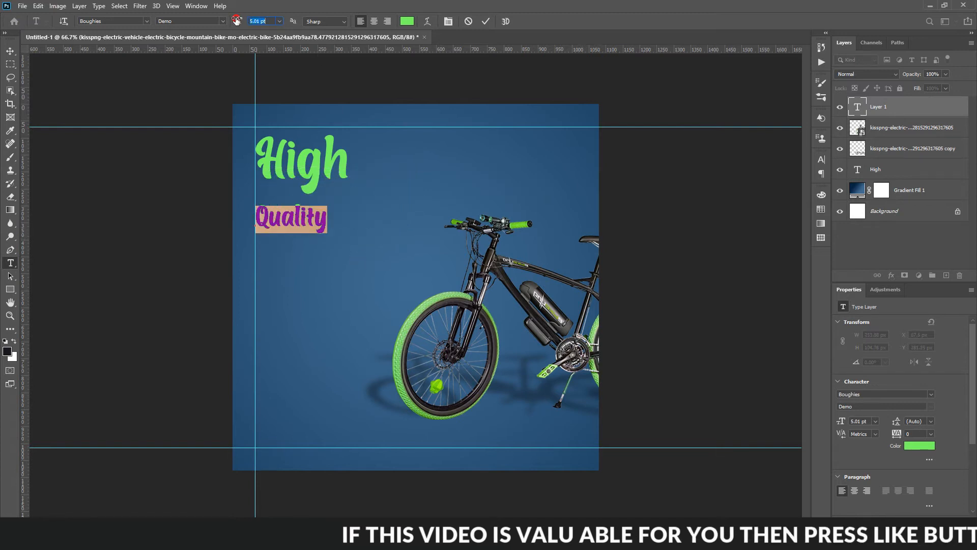
pyautogui.moveTo(300, 264); pyautogui.dragTo(298, 237)
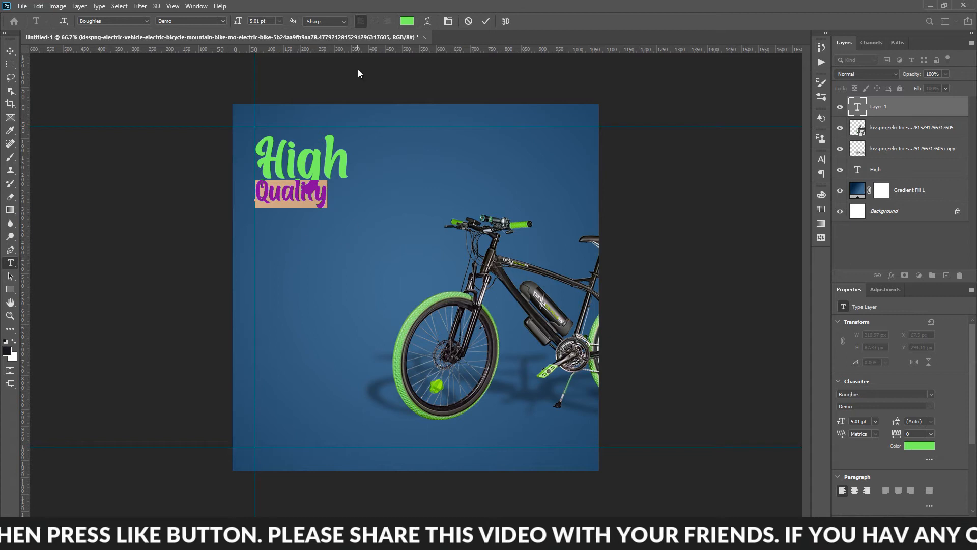
# Enlarge the High headline to 17.01 pt and commit the text edit
pyautogui.doubleClick(867, 172)
pyautogui.moveTo(238, 21); pyautogui.dragTo(242, 23)
pyautogui.click(485, 21)
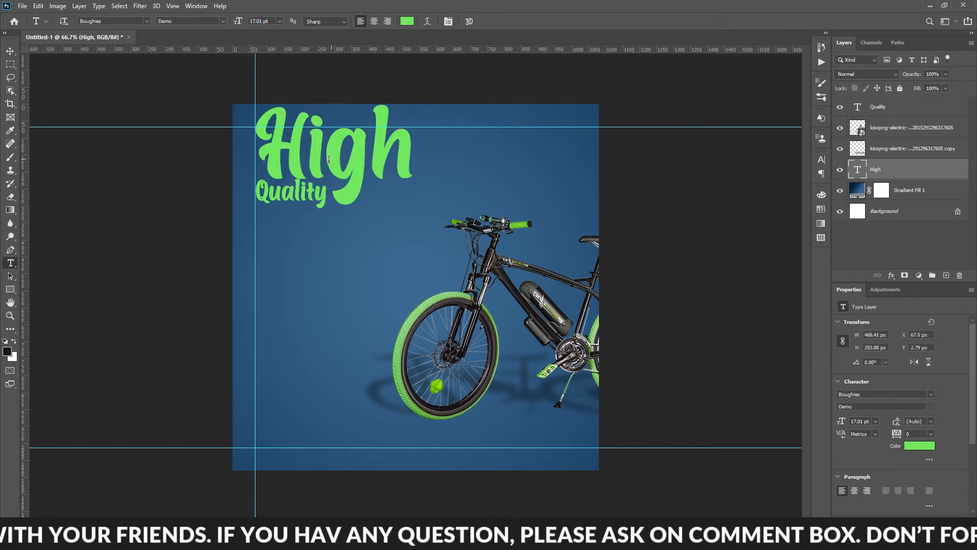
# Move the High headline down to the top margin guide and reposition Quality just beneath its first letters
pyautogui.click(10, 51)
pyautogui.moveTo(362, 158); pyautogui.dragTo(366, 177)
pyautogui.moveTo(367, 177); pyautogui.dragTo(364, 184)
pyautogui.press('Up')
pyautogui.press('Up')
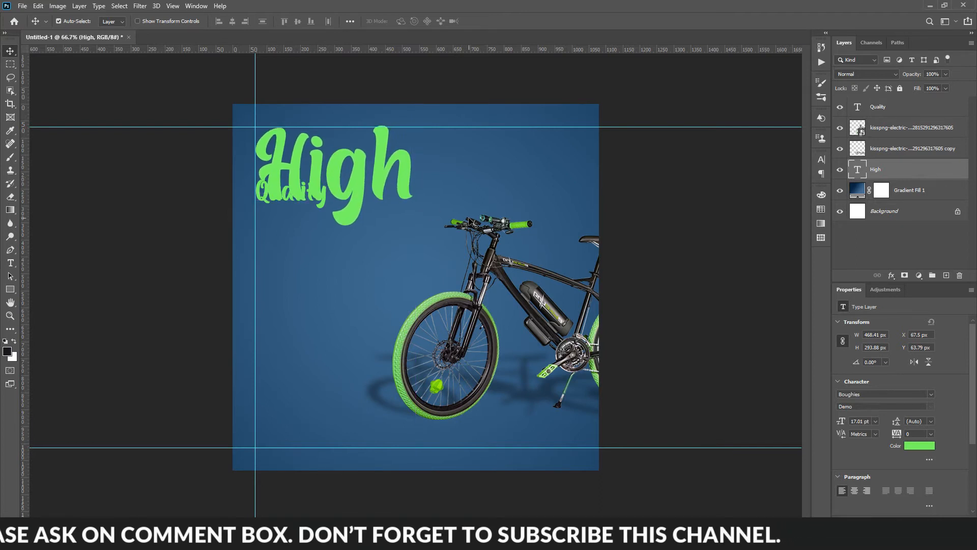
pyautogui.click(909, 112)
pyautogui.moveTo(288, 201); pyautogui.dragTo(289, 223)
# Change the Quality text color to white ffffff
pyautogui.doubleClick(858, 106)
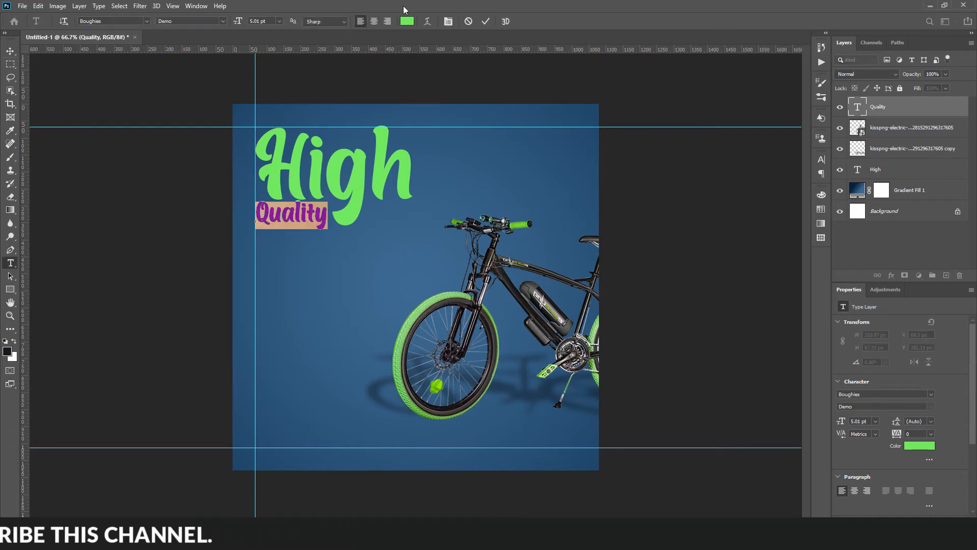
pyautogui.click(919, 445)
pyautogui.click(523, 290)
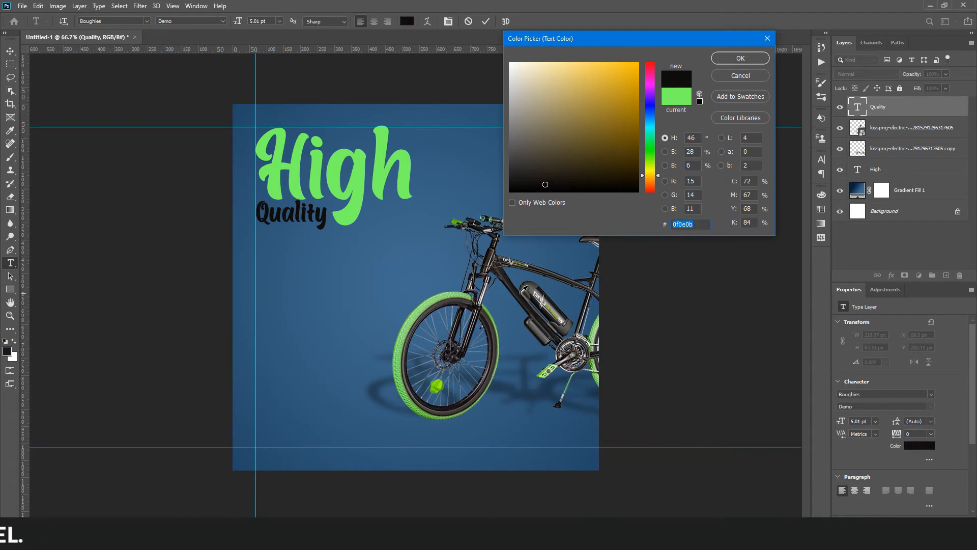
pyautogui.moveTo(563, 103); pyautogui.dragTo(456, 43)
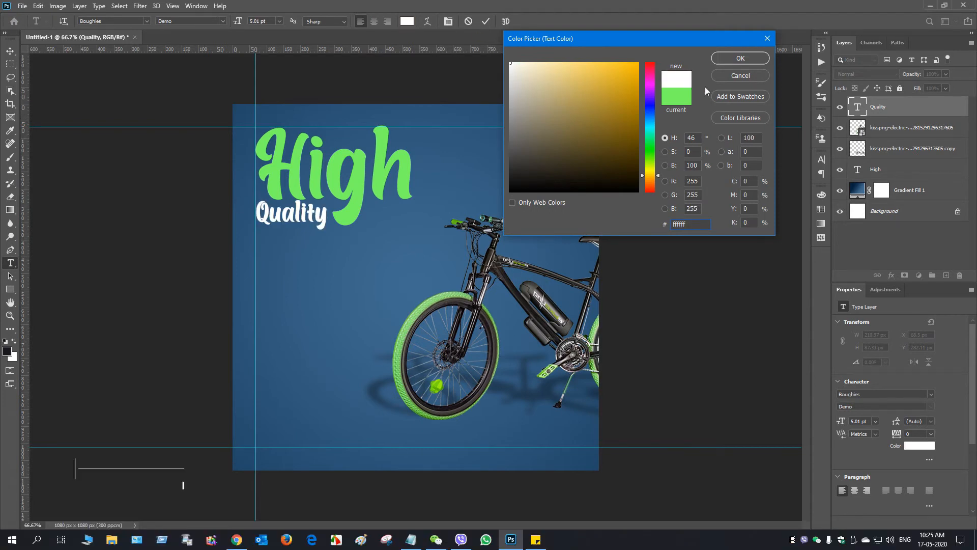
pyautogui.click(726, 59)
# Copy the word affordable from the Notepad notes and add it as a new text line below Quality
pyautogui.click(411, 540)
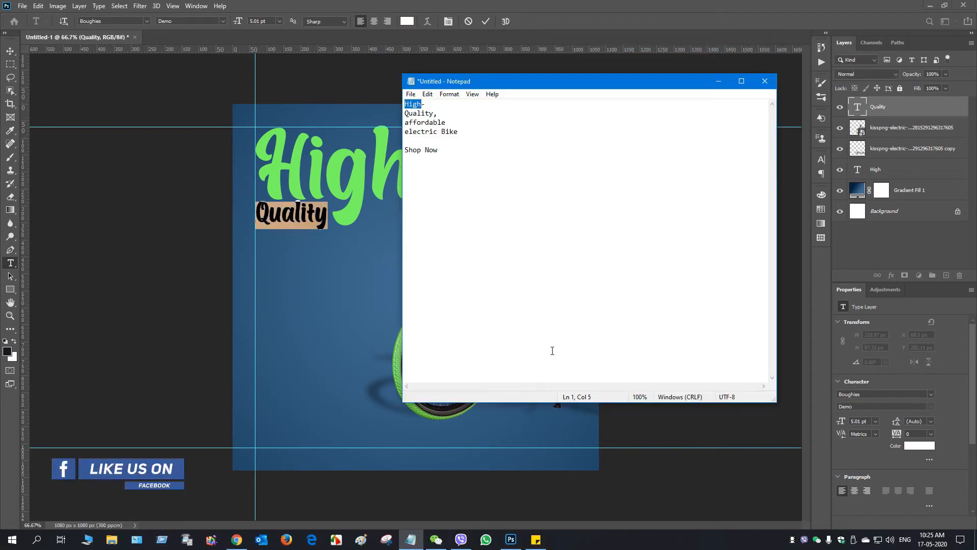
pyautogui.moveTo(405, 123); pyautogui.dragTo(448, 122)
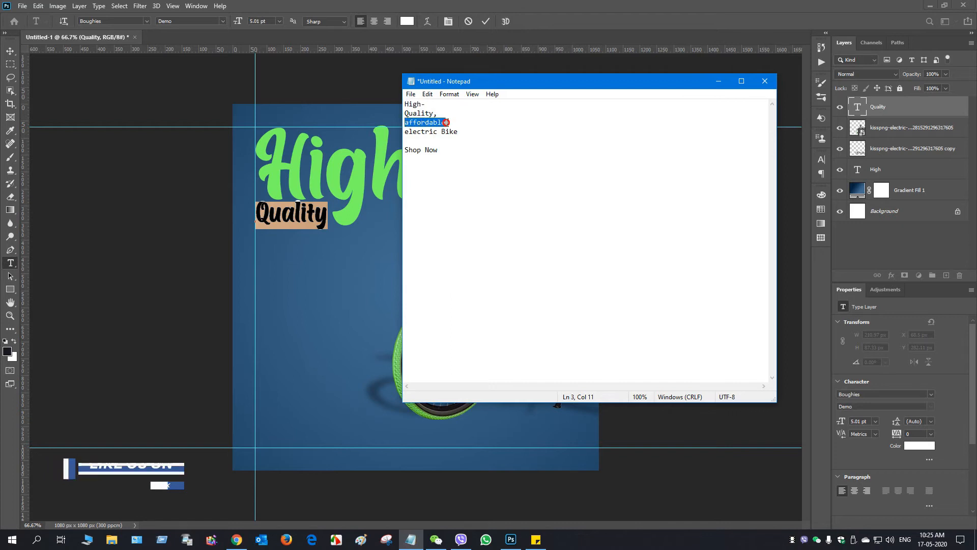
pyautogui.click(292, 268)
pyautogui.click(10, 51)
pyautogui.click(10, 263)
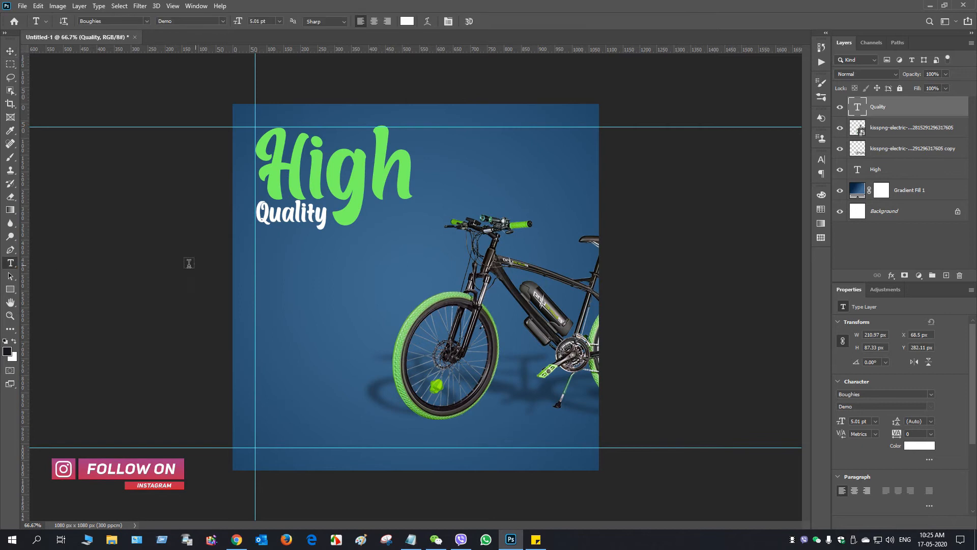
pyautogui.click(259, 269)
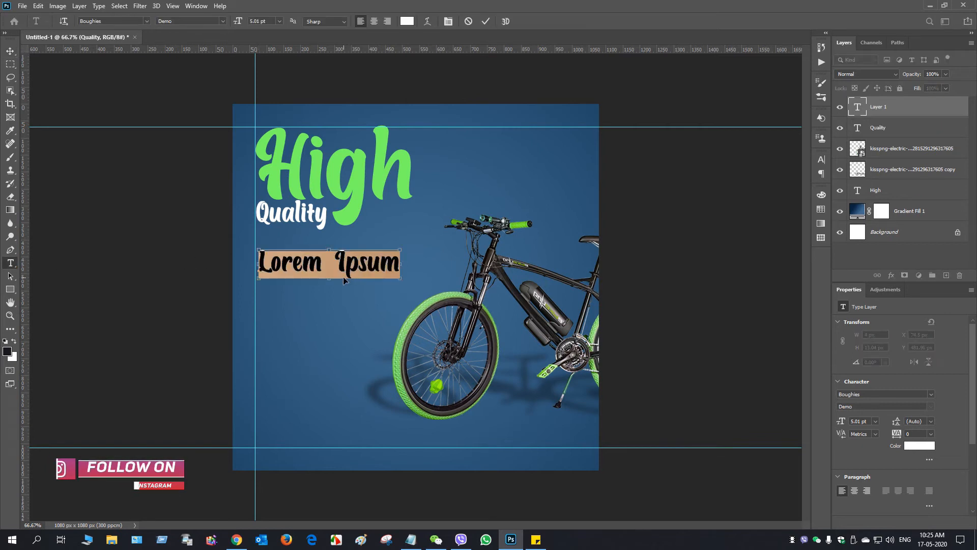
pyautogui.hotkey('ctrl', 'v')
pyautogui.hotkey('ctrl', 'a')
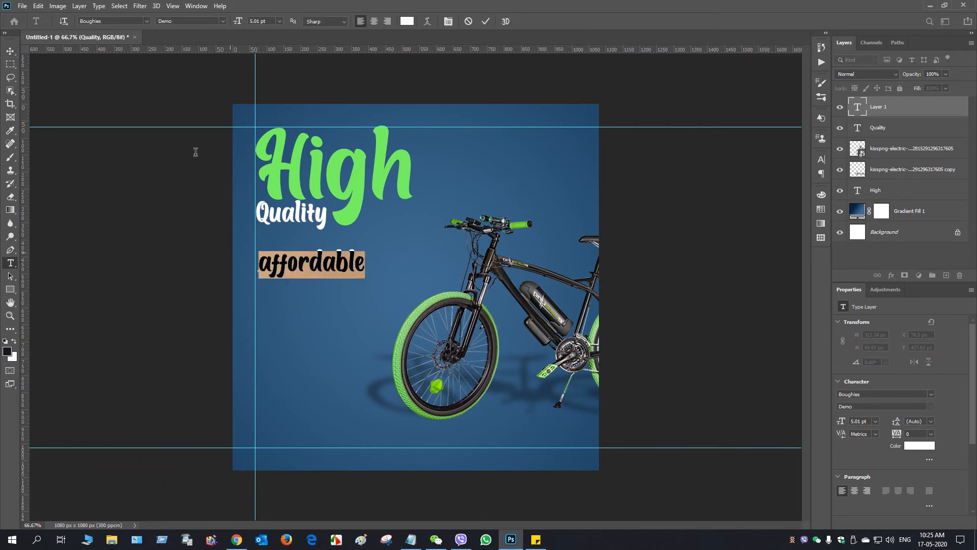
# Set the affordable text line in the Gotham XLight font and commit the text edit
pyautogui.click(147, 21)
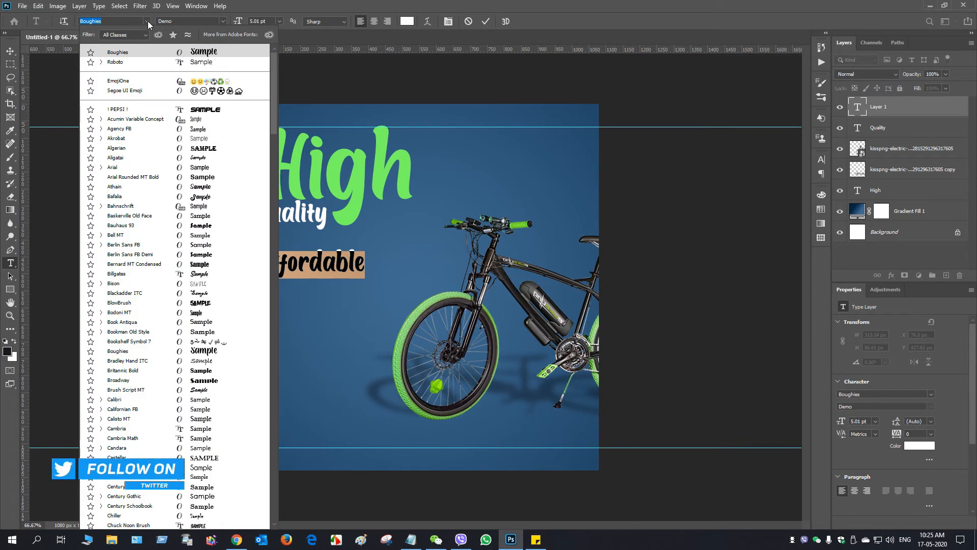
pyautogui.press('Down')
pyautogui.press('Down')
pyautogui.press('Down')
pyautogui.press('Down')
pyautogui.press('Down')
pyautogui.press('Down')
pyautogui.press('Down')
pyautogui.press('Down')
pyautogui.press('Down')
pyautogui.press('Down')
pyautogui.press('Down')
pyautogui.press('Down')
pyautogui.press('Down')
pyautogui.press('Down')
pyautogui.press('Down')
pyautogui.press('Down')
pyautogui.press('Down')
pyautogui.press('Down')
pyautogui.press('Down')
pyautogui.press('Down')
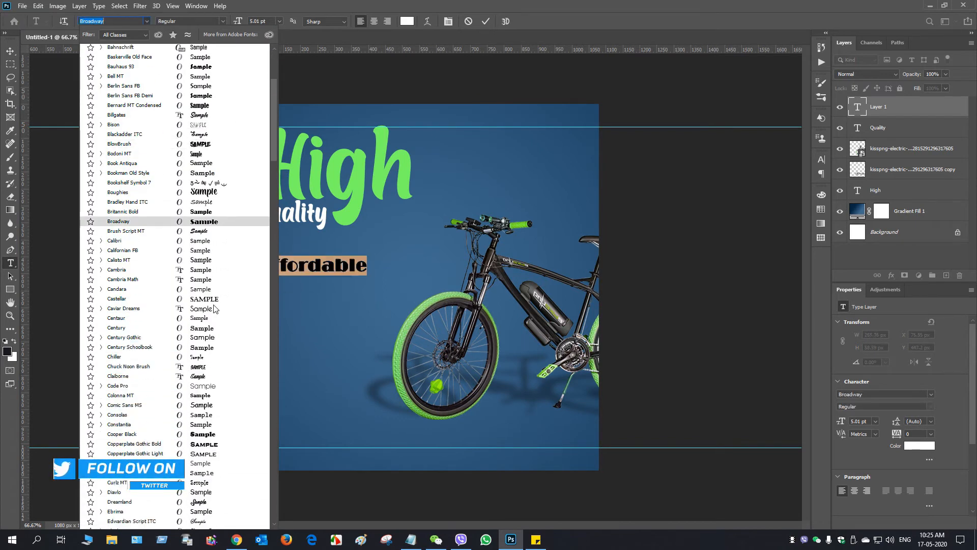
pyautogui.scroll(-12, 214, 308)
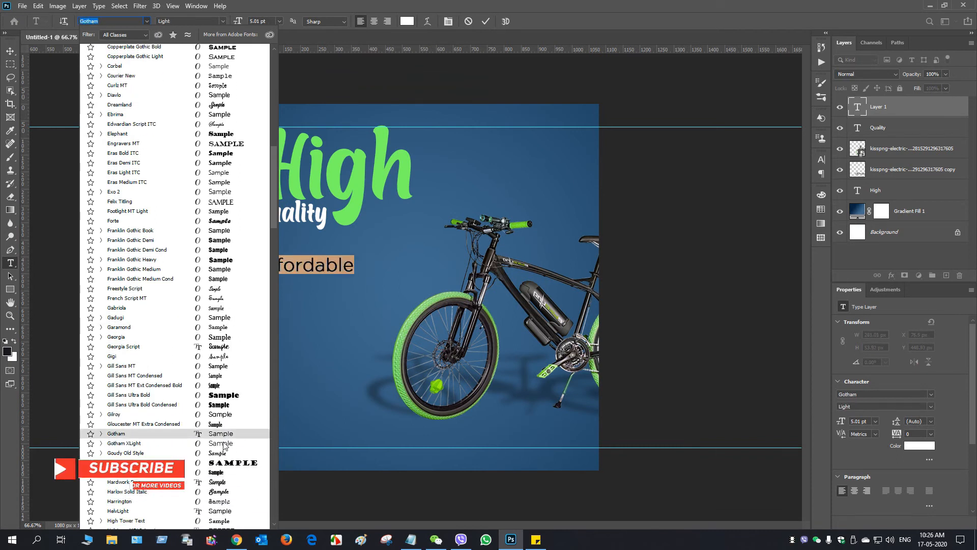
pyautogui.click(224, 444)
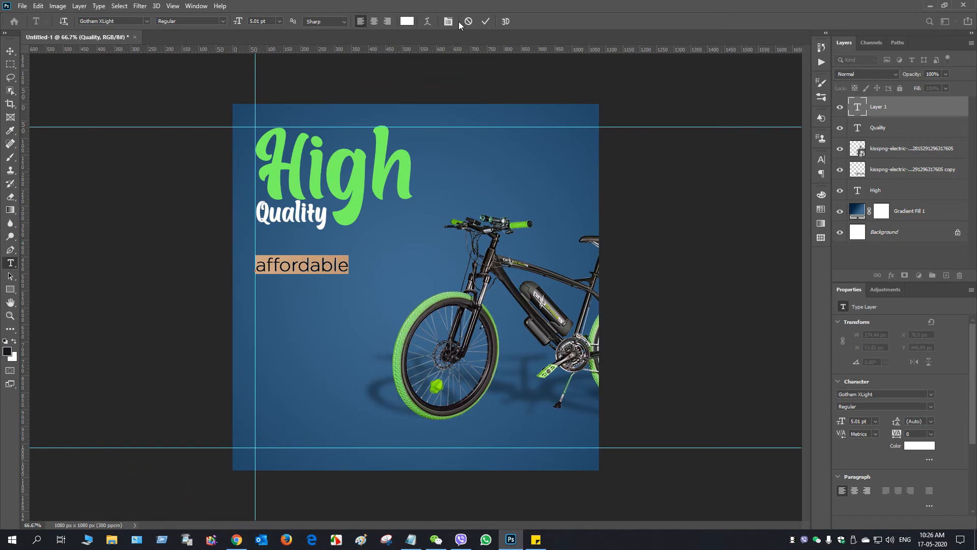
pyautogui.click(483, 21)
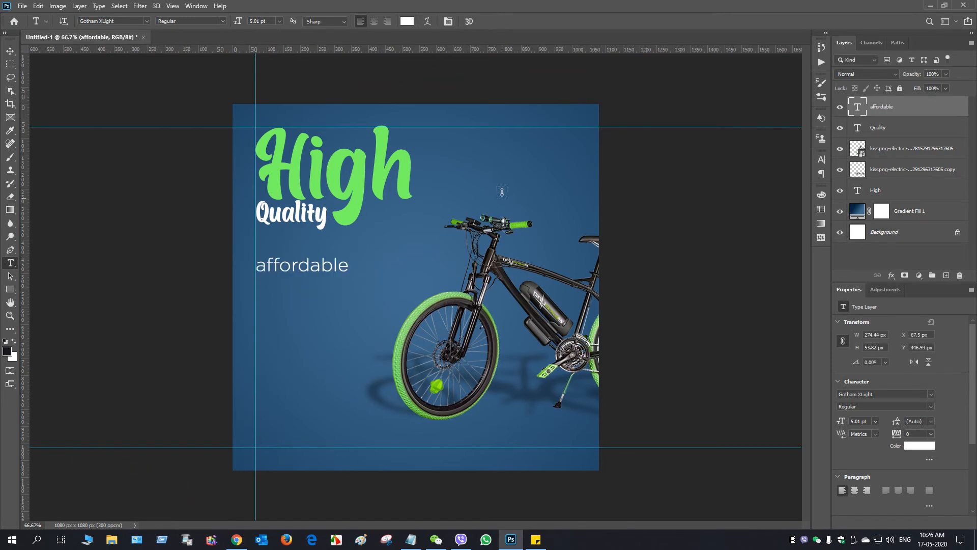
# Copy electric Bike from the Notepad notes, duplicate the affordable line just below itself, and replace the copy's text with it
pyautogui.click(411, 540)
pyautogui.click(458, 132)
pyautogui.hotkey('shift', 'Home')
pyautogui.hotkey('ctrl', 'c')
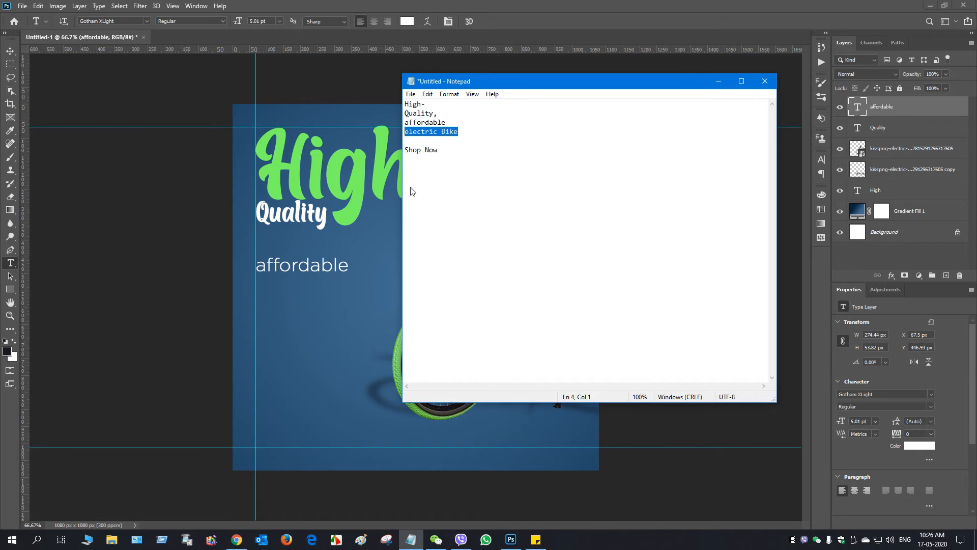
pyautogui.click(10, 52)
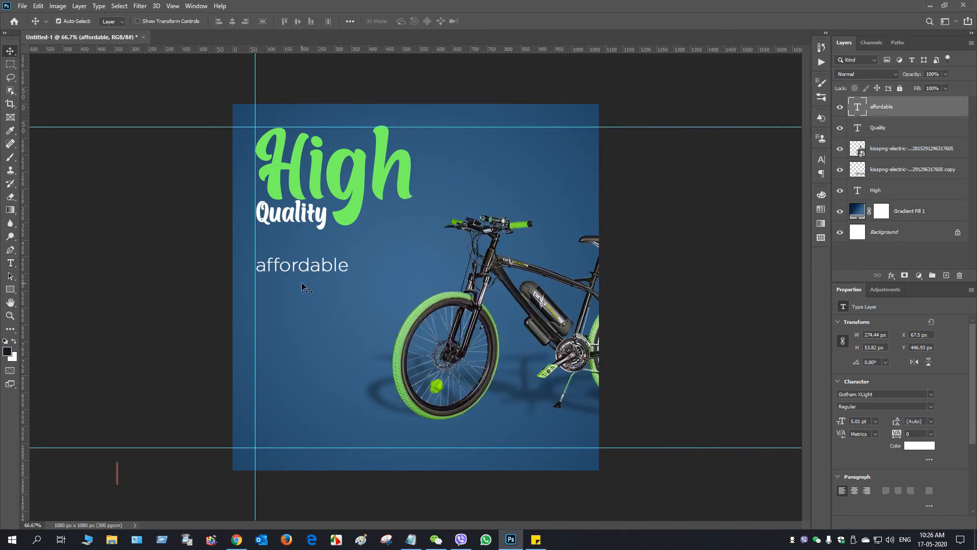
pyautogui.keyDown('alt'); pyautogui.moveTo(298, 266); pyautogui.dragTo(296, 284); pyautogui.keyUp('alt')
pyautogui.doubleClick(321, 281)
pyautogui.hotkey('ctrl', 'v')
pyautogui.hotkey('ctrl', 'a')
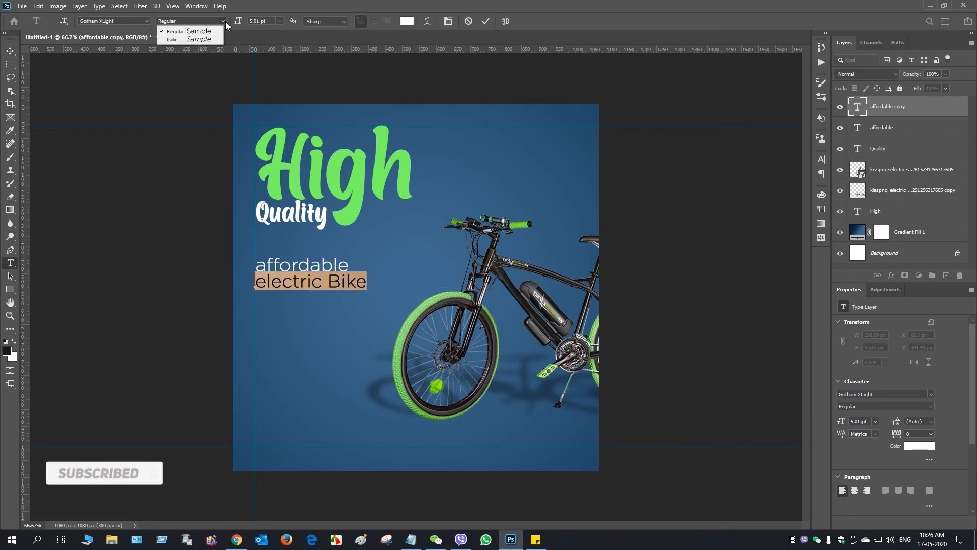
# Change the electric Bike line's font to Gotham in the Black weight
pyautogui.click(146, 21)
pyautogui.moveTo(274, 129); pyautogui.dragTo(255, 312)
pyautogui.scroll(10, 153, 216)
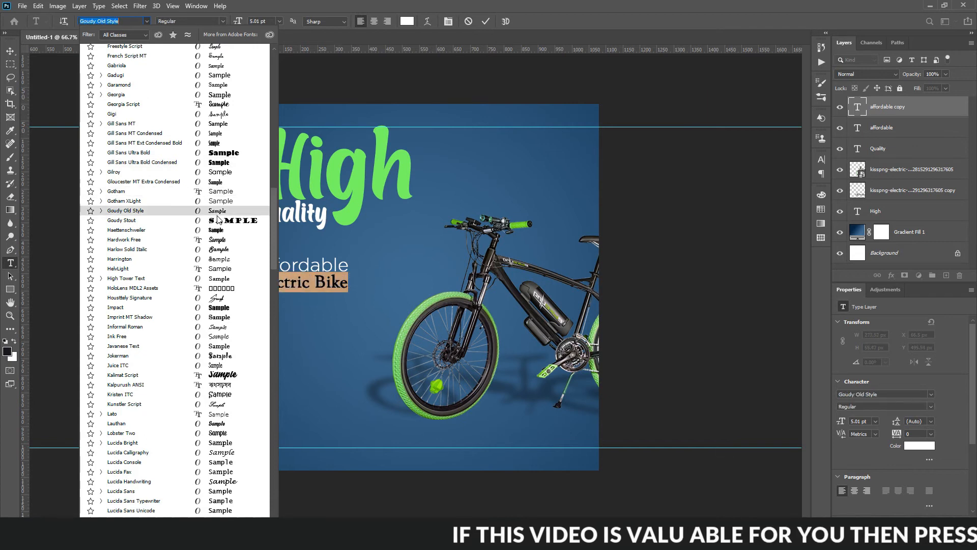
pyautogui.click(221, 192)
pyautogui.click(225, 21)
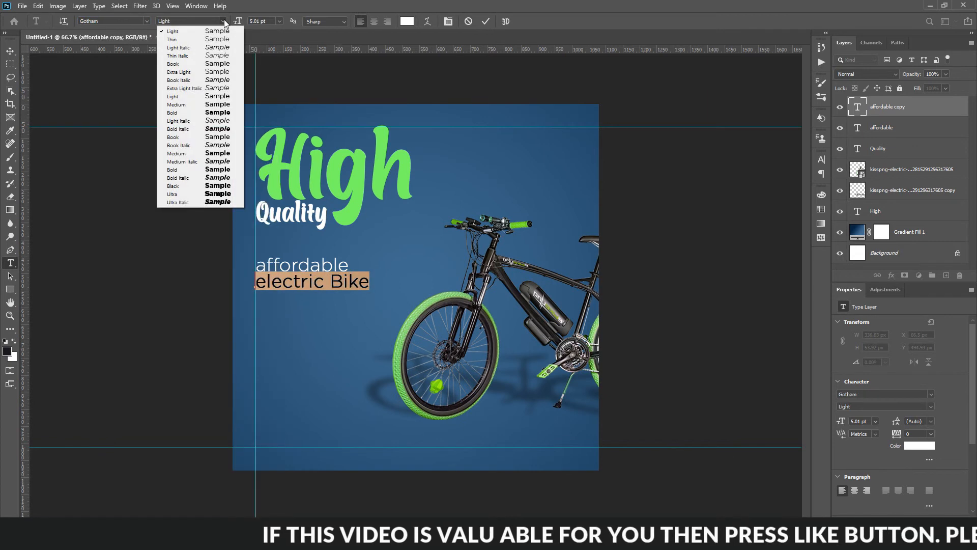
pyautogui.click(193, 186)
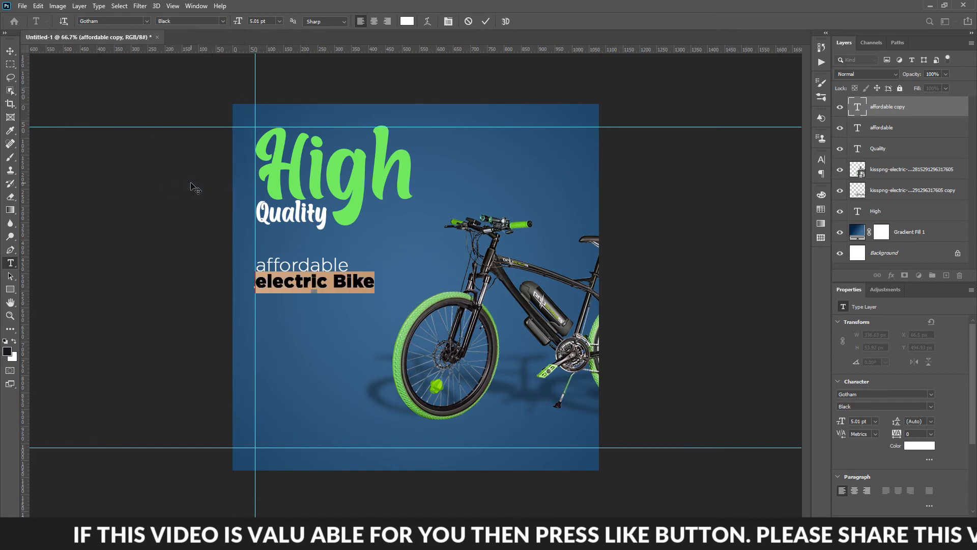
# Recolor the electric Bike text to the headline green 79fe63
pyautogui.click(408, 21)
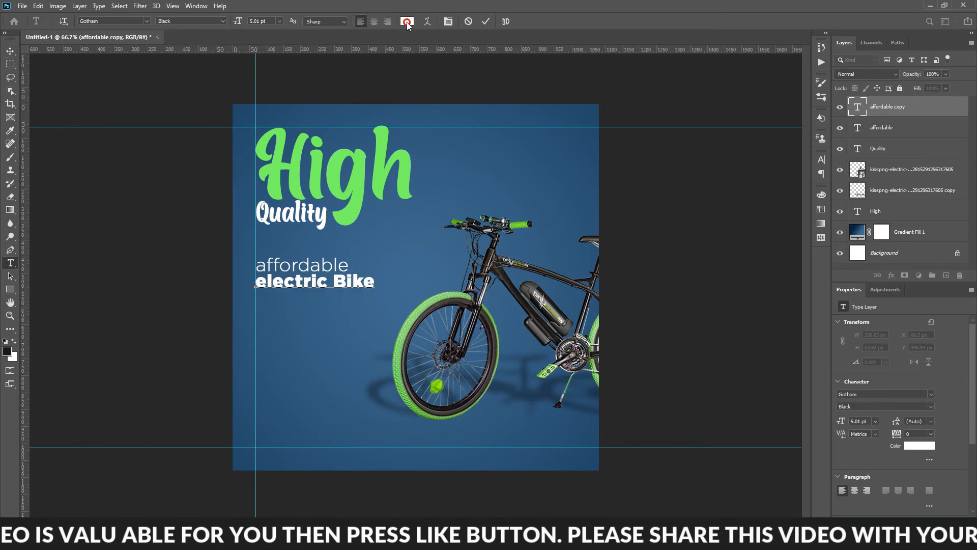
pyautogui.click(414, 317)
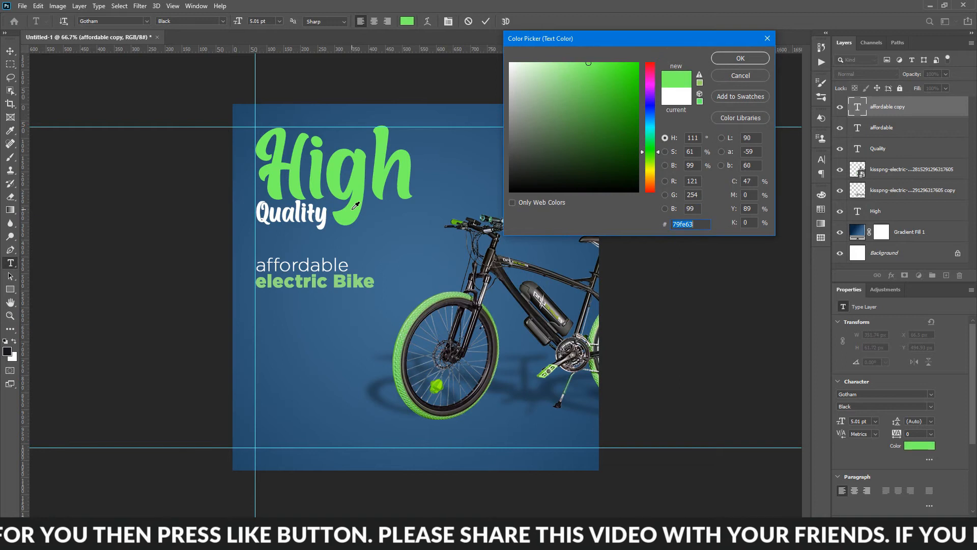
pyautogui.click(762, 60)
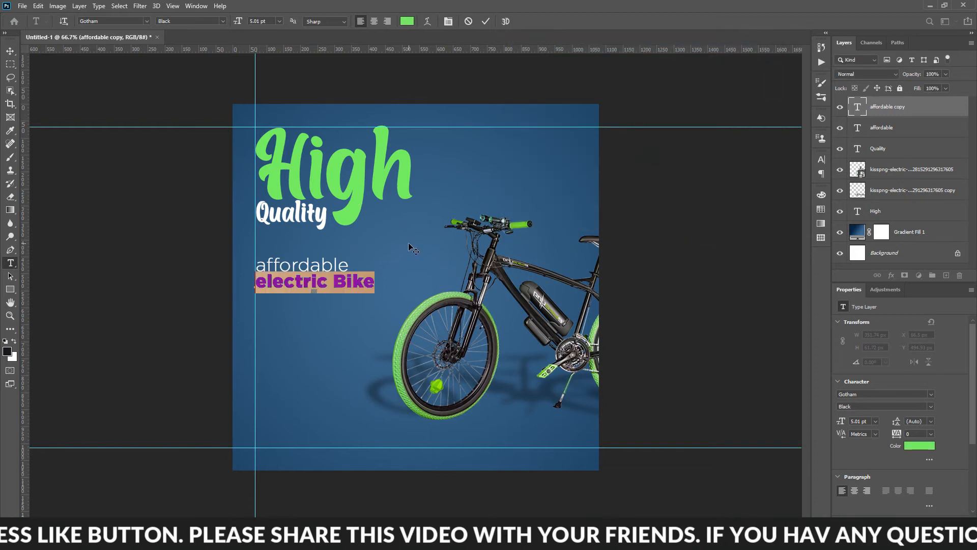
# Copy Shop Now from the Notepad notes and return to the ad in Photoshop
pyautogui.hotkey('alt', 'Tab')
pyautogui.moveTo(439, 151); pyautogui.dragTo(383, 147)
pyautogui.hotkey('alt', 'Tab')
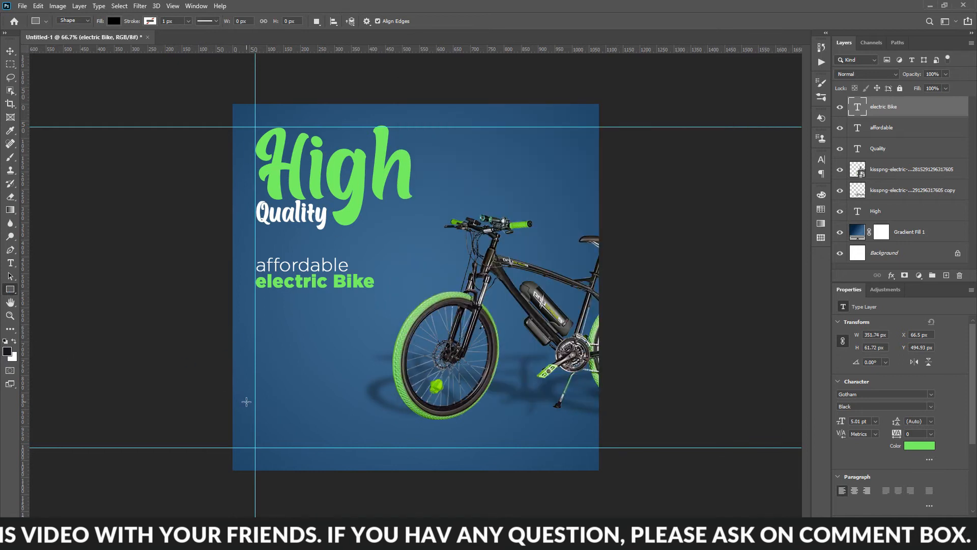
# Draw a button rectangle about 308 by 68 px just above the bottom guide, with the High headline's green fill and 34 px corner radii
pyautogui.moveTo(256, 408); pyautogui.dragTo(359, 431)
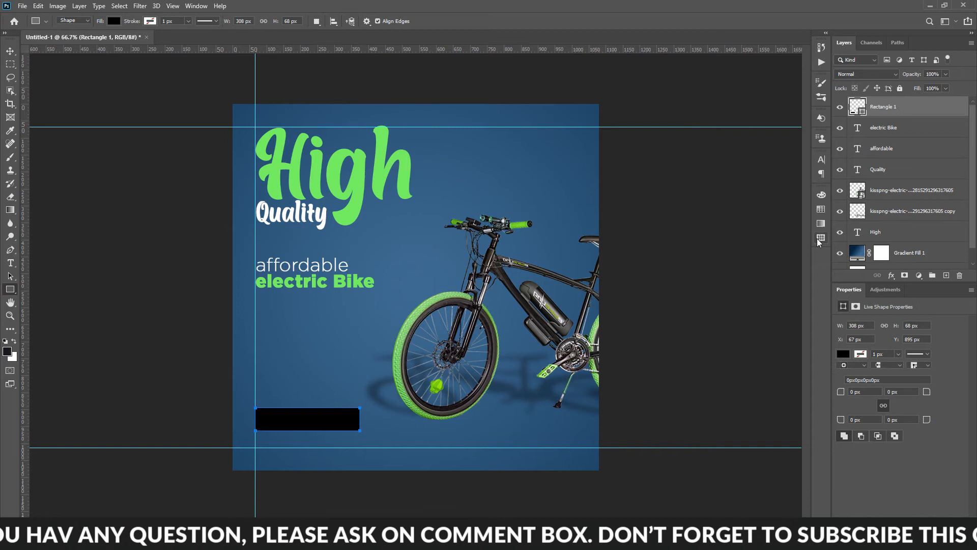
pyautogui.doubleClick(864, 115)
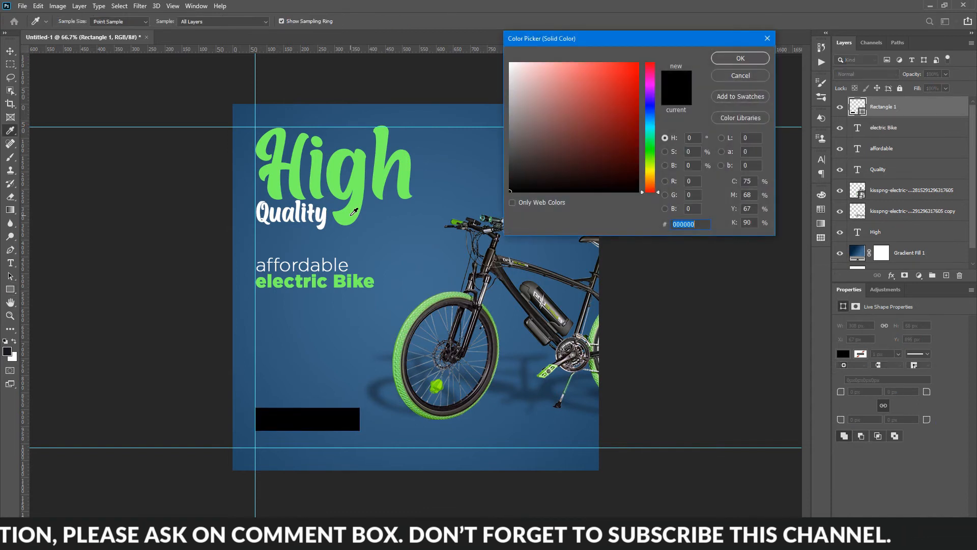
pyautogui.click(353, 212)
pyautogui.click(743, 59)
pyautogui.click(855, 393)
pyautogui.press('Return')
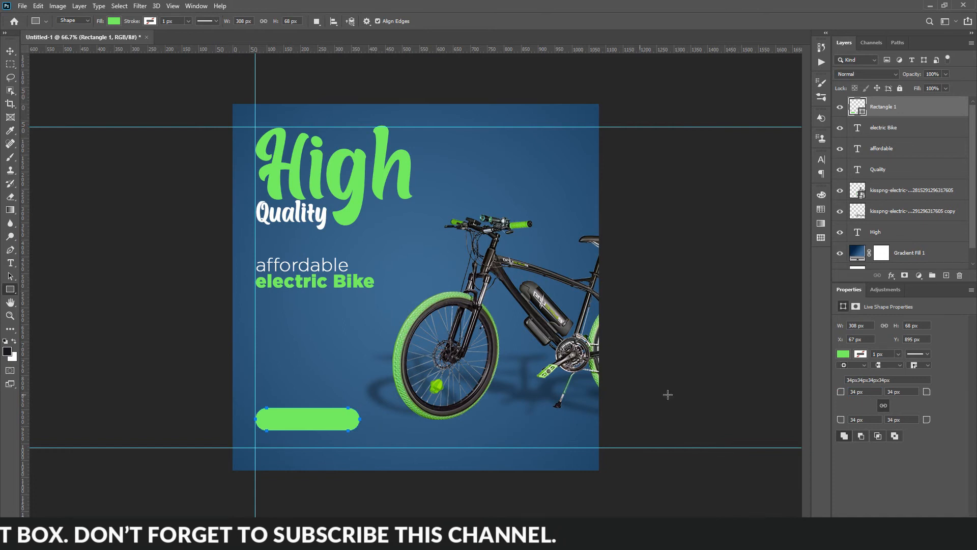
# Add the text Shop Now above the button shape in Gotham Book at 4.01 pt
pyautogui.click(11, 263)
pyautogui.click(274, 338)
pyautogui.write('Shop Now')
pyautogui.hotkey('ctrl', 'a')
pyautogui.click(203, 21)
pyautogui.click(205, 92)
pyautogui.moveTo(238, 22); pyautogui.dragTo(238, 22)
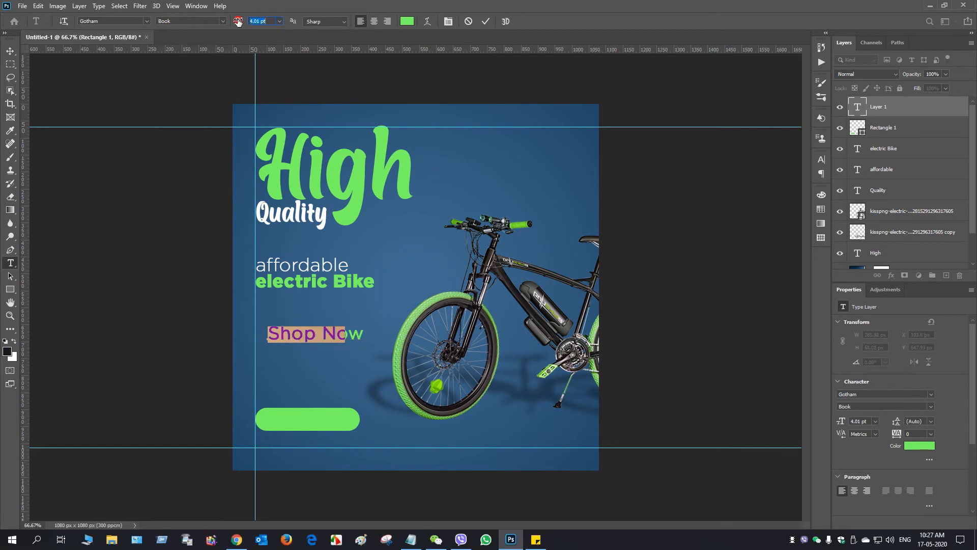
# Color the Shop Now text near-black 1c1b19, sampled from the bike, and move it onto the green button
pyautogui.click(409, 21)
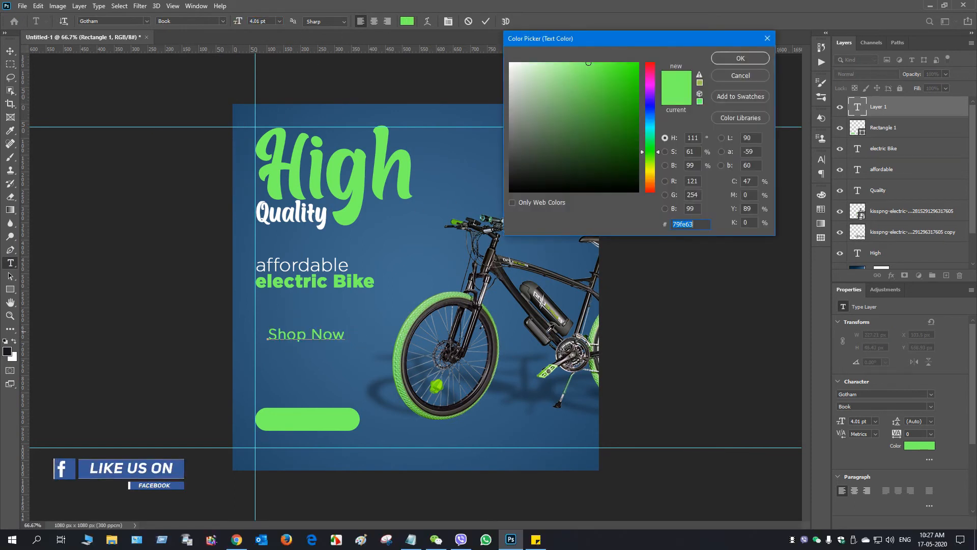
pyautogui.click(532, 304)
pyautogui.click(532, 304)
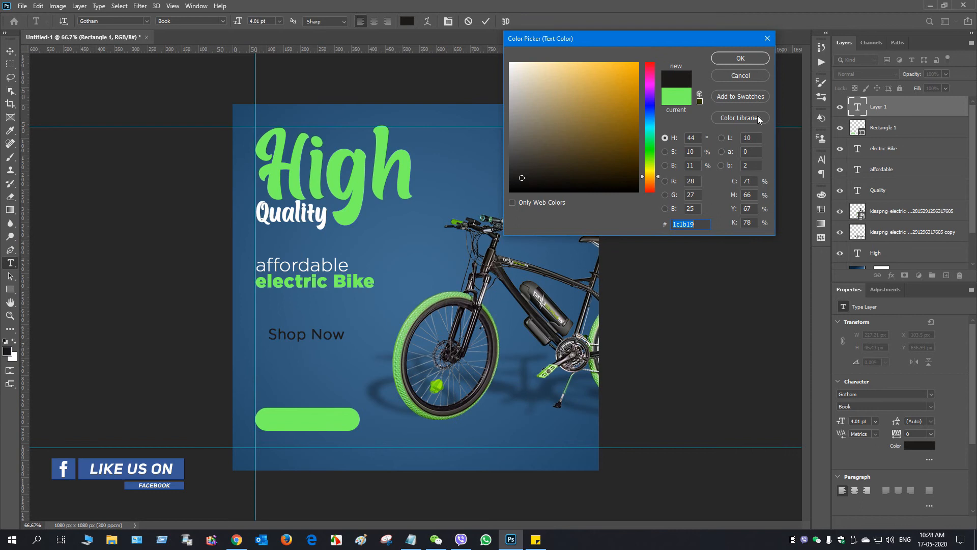
pyautogui.click(740, 58)
pyautogui.moveTo(299, 363); pyautogui.dragTo(301, 447)
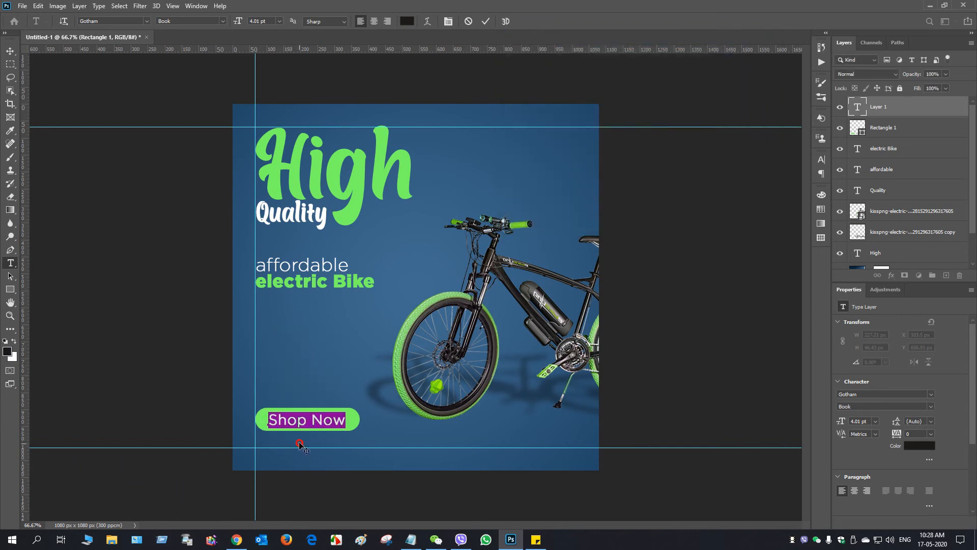
# Change the Shop Now text's weight to Gotham Medium
pyautogui.click(407, 21)
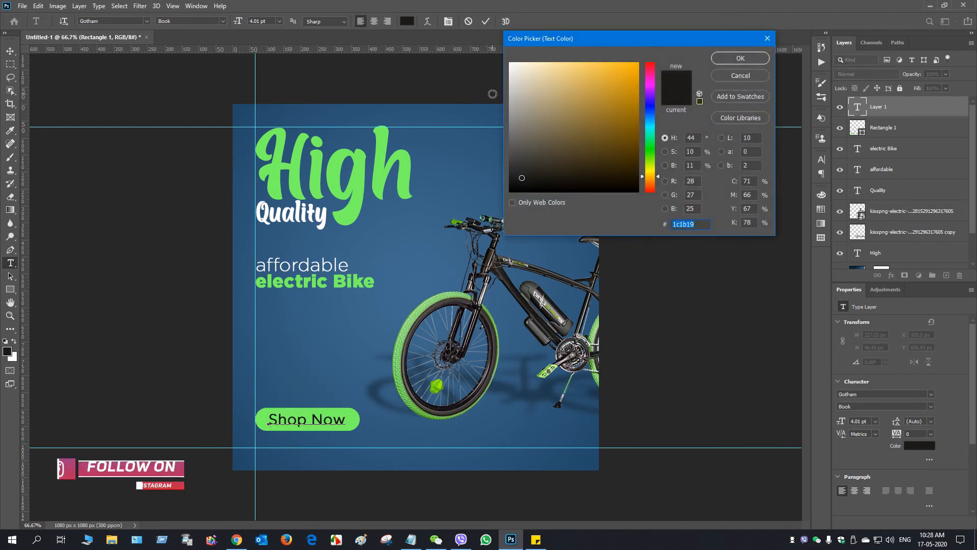
pyautogui.click(730, 78)
pyautogui.click(223, 21)
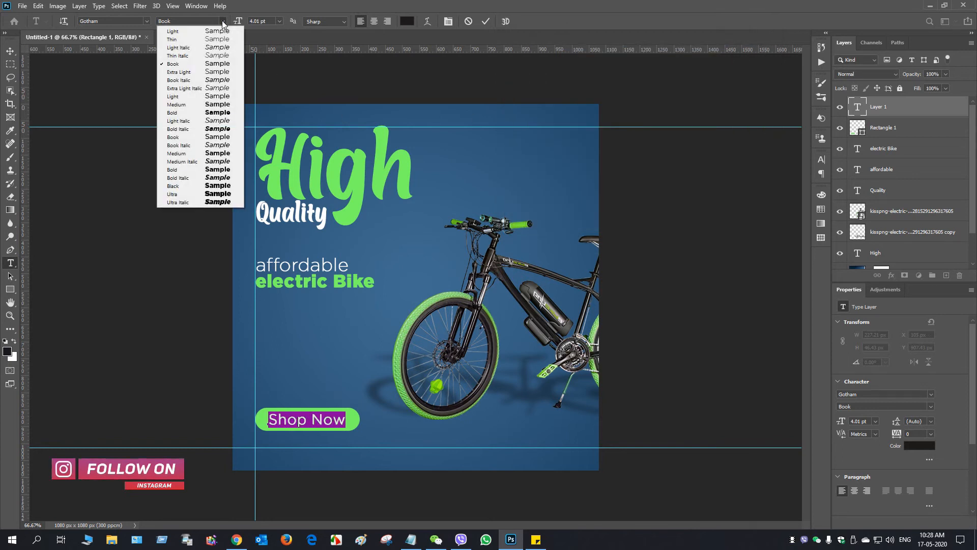
pyautogui.click(194, 146)
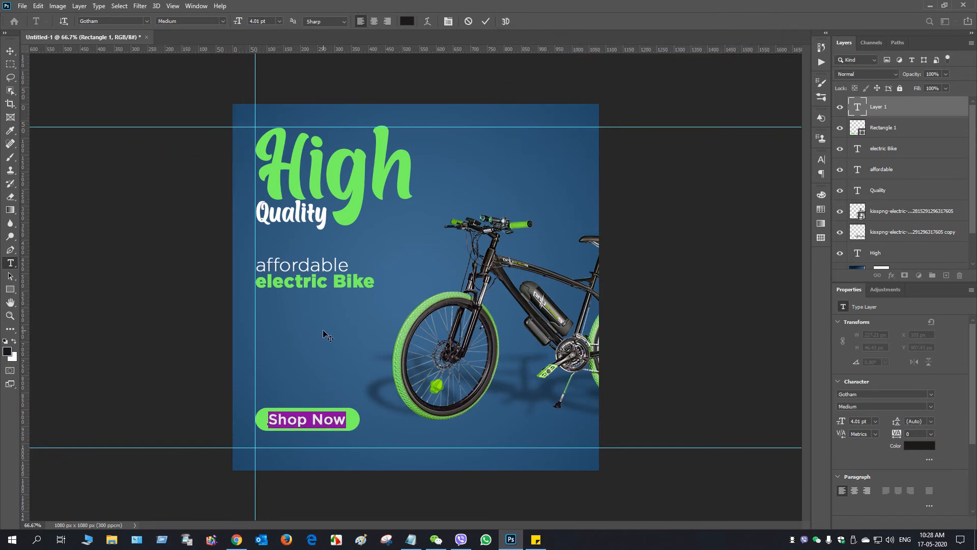
# Center the Shop Now text and the green button shape on each other horizontally and vertically
pyautogui.keyDown('ctrl'); pyautogui.click(935, 130); pyautogui.keyUp('ctrl')
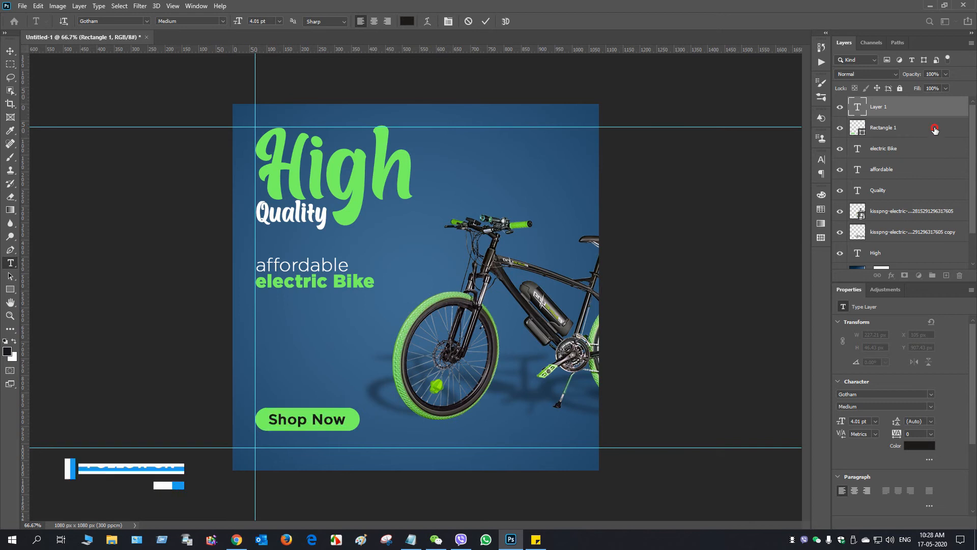
pyautogui.click(10, 51)
pyautogui.click(232, 22)
pyautogui.click(297, 22)
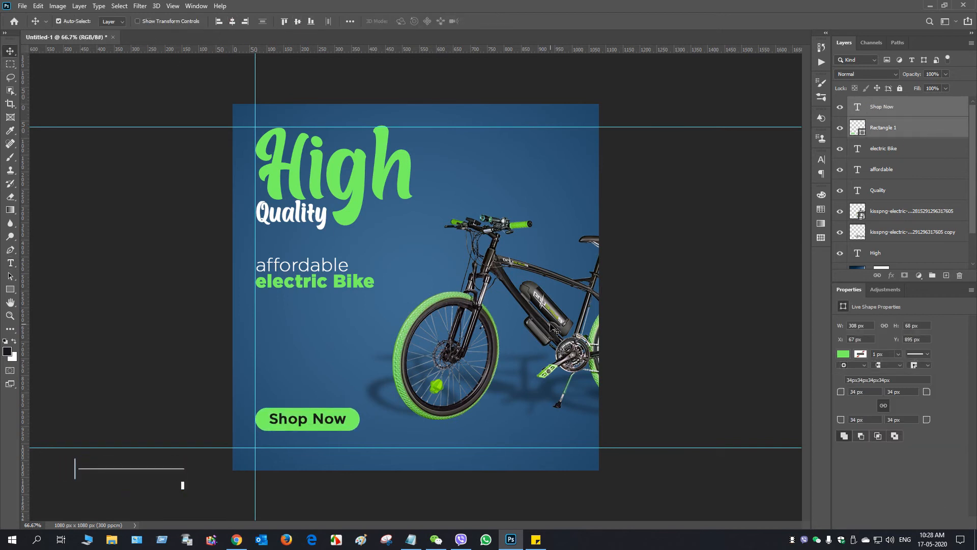
# Add a vertical guide inside the canvas's right edge and draw a green rectangle about 20 by 33 px where it meets the top guide
pyautogui.moveTo(24, 277); pyautogui.dragTo(575, 271)
pyautogui.rightClick(7, 292)
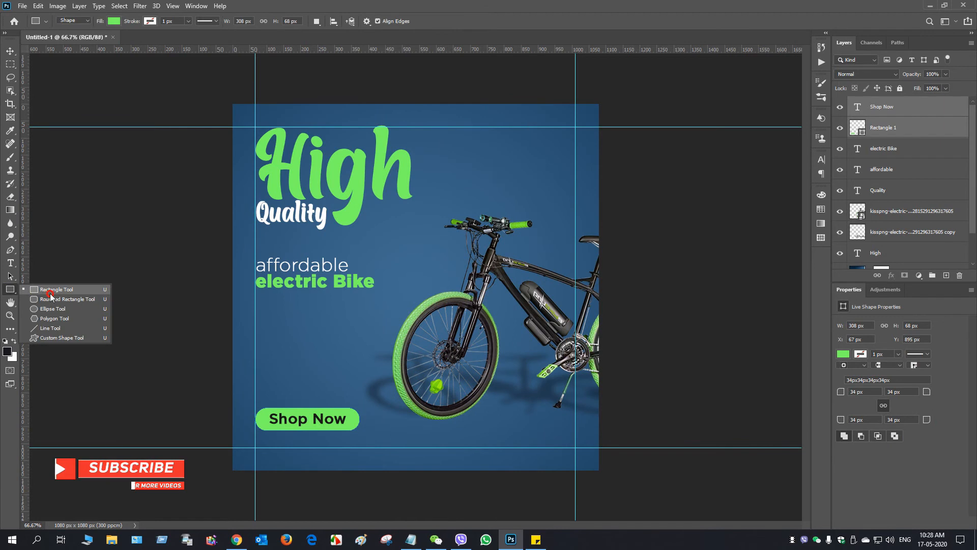
pyautogui.click(48, 288)
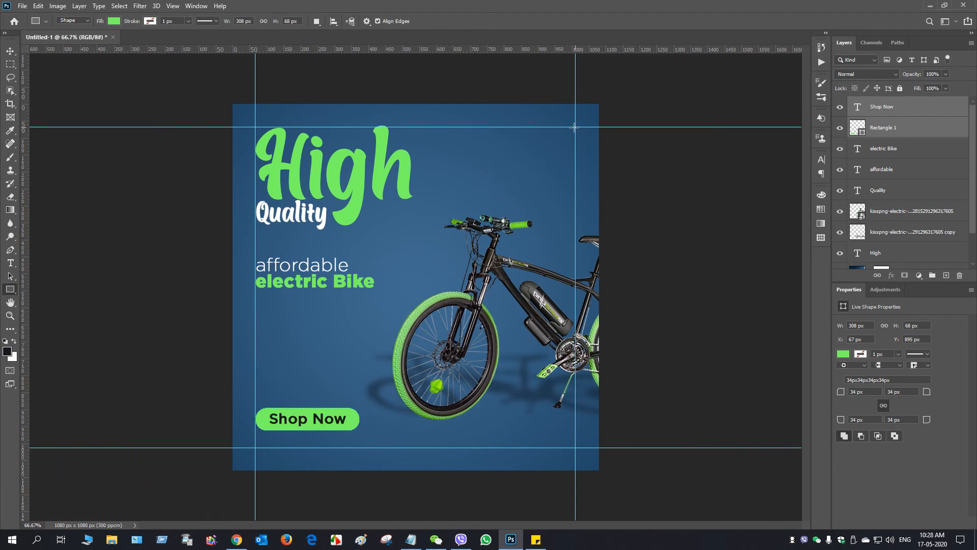
pyautogui.moveTo(577, 126); pyautogui.dragTo(569, 138)
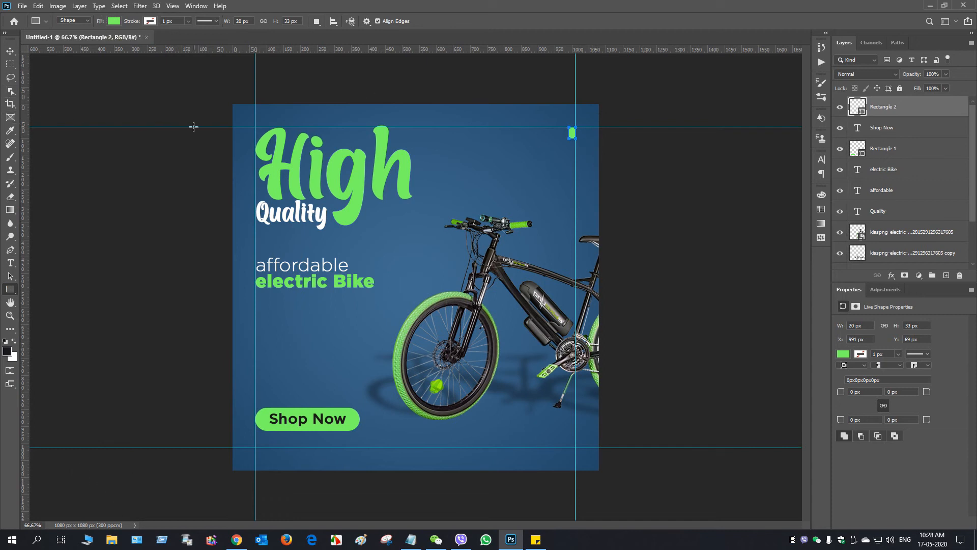
pyautogui.hotkey('ctrl', 't')
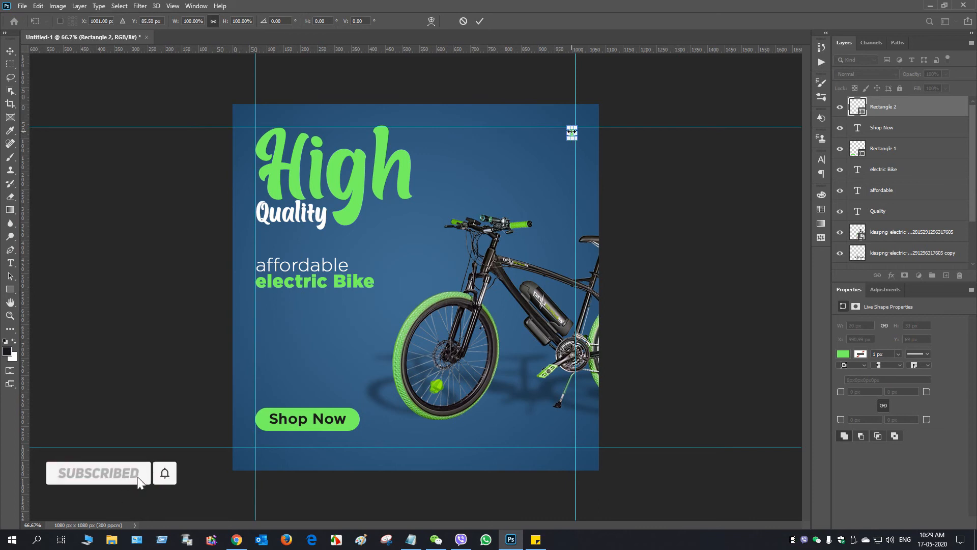
pyautogui.click(480, 21)
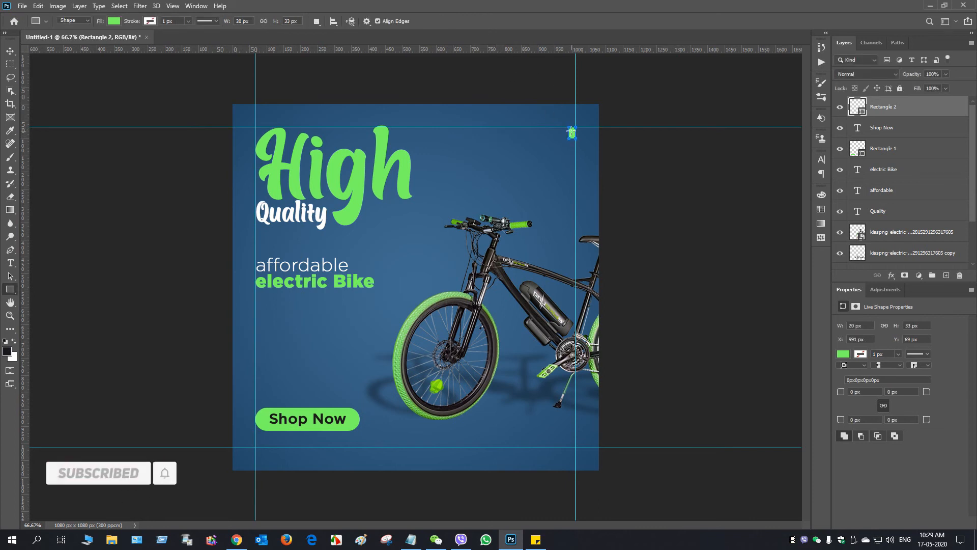
# Duplicate the small green rectangle flush against its left side and stretch the copy to about 158 by 51 px
pyautogui.click(16, 52)
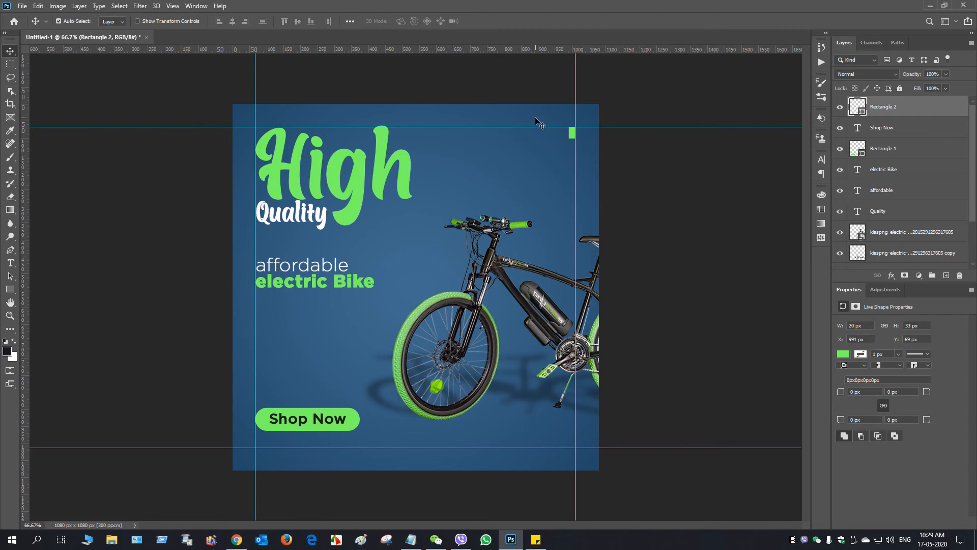
pyautogui.moveTo(570, 135)
pyautogui.mouseDown()
pyautogui.moveTo(555, 135)
pyautogui.moveTo(566, 135)
pyautogui.mouseUp()
pyautogui.click(550, 136)
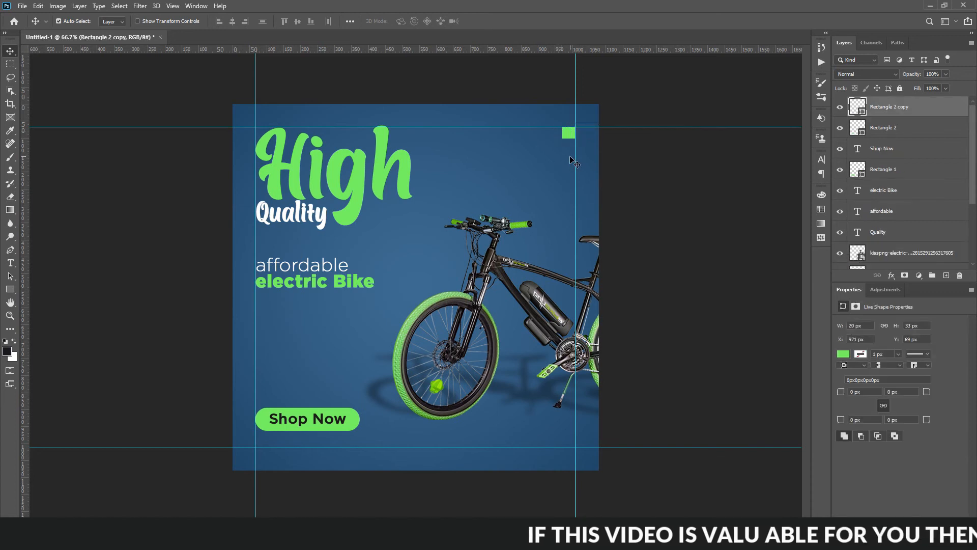
pyautogui.hotkey('ctrl', 't')
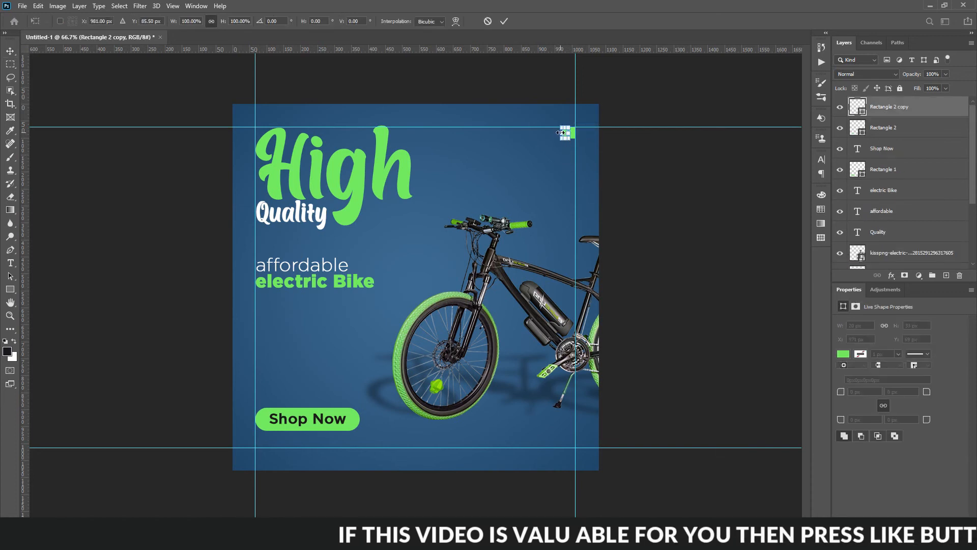
pyautogui.moveTo(560, 132); pyautogui.dragTo(515, 132)
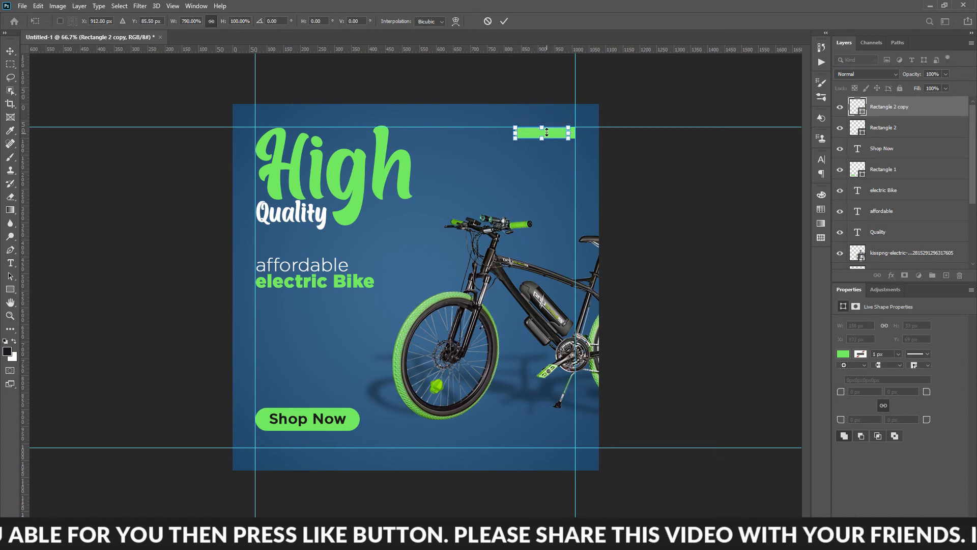
pyautogui.moveTo(542, 139); pyautogui.dragTo(540, 145)
pyautogui.click(503, 21)
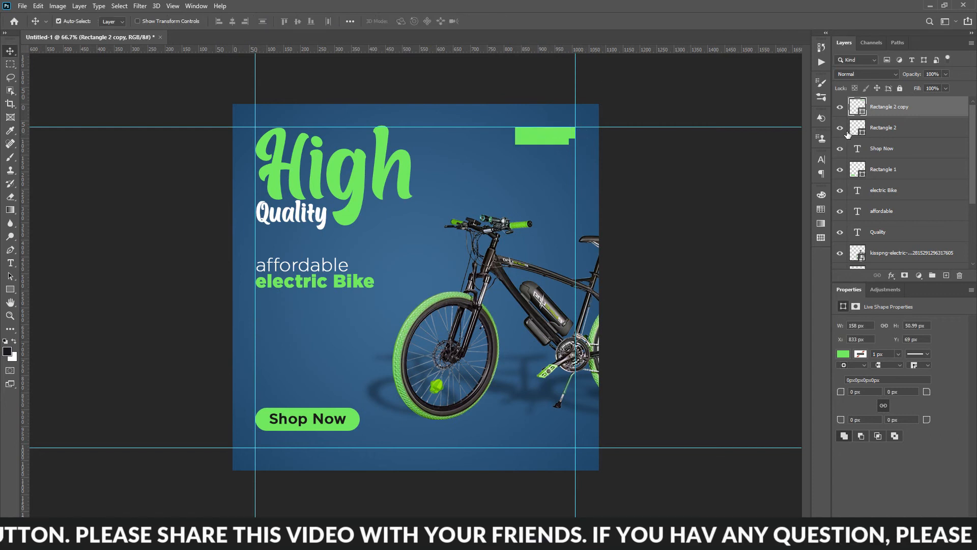
# Scale the original small green rectangle proportionally to about 31 by 51 px, matching the long rectangle's height
pyautogui.click(868, 129)
pyautogui.hotkey('ctrl', 't')
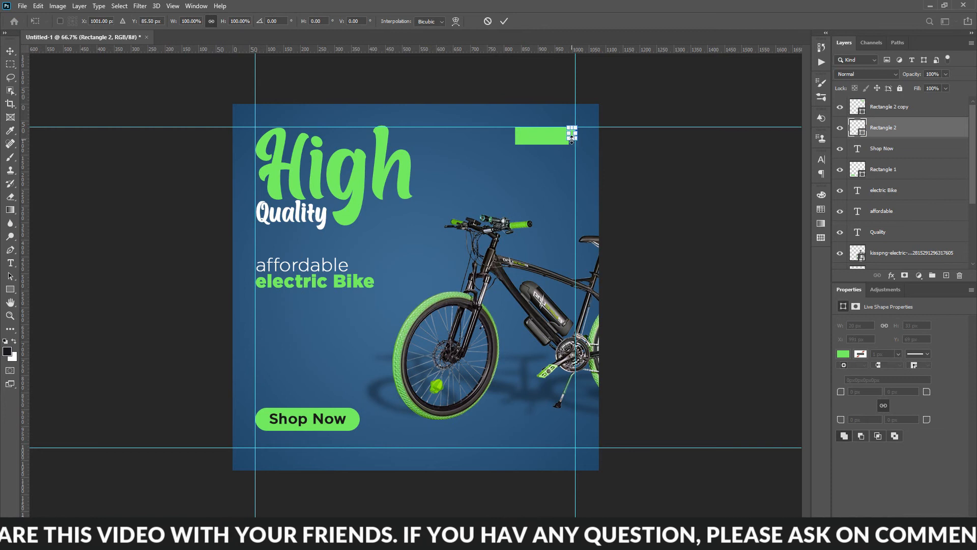
pyautogui.moveTo(571, 138); pyautogui.dragTo(573, 145)
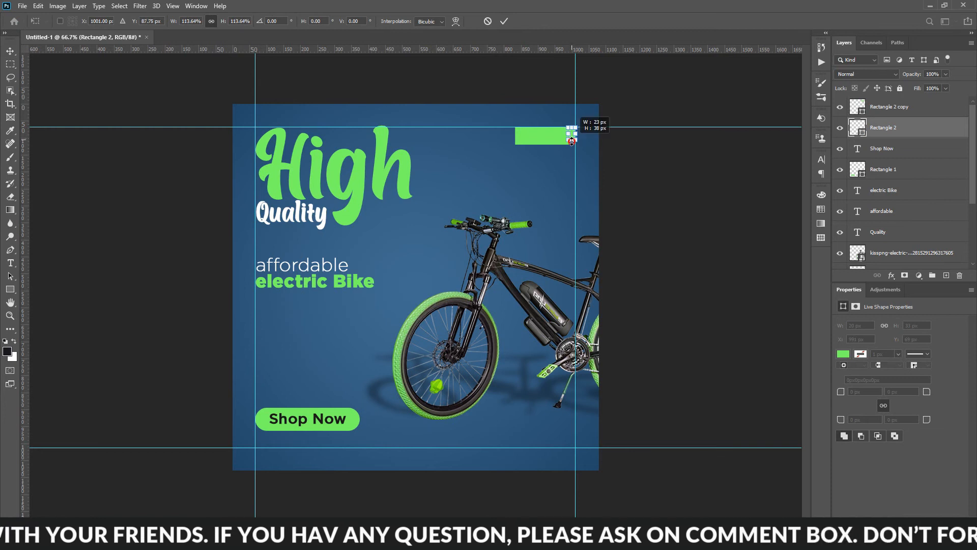
pyautogui.click(503, 22)
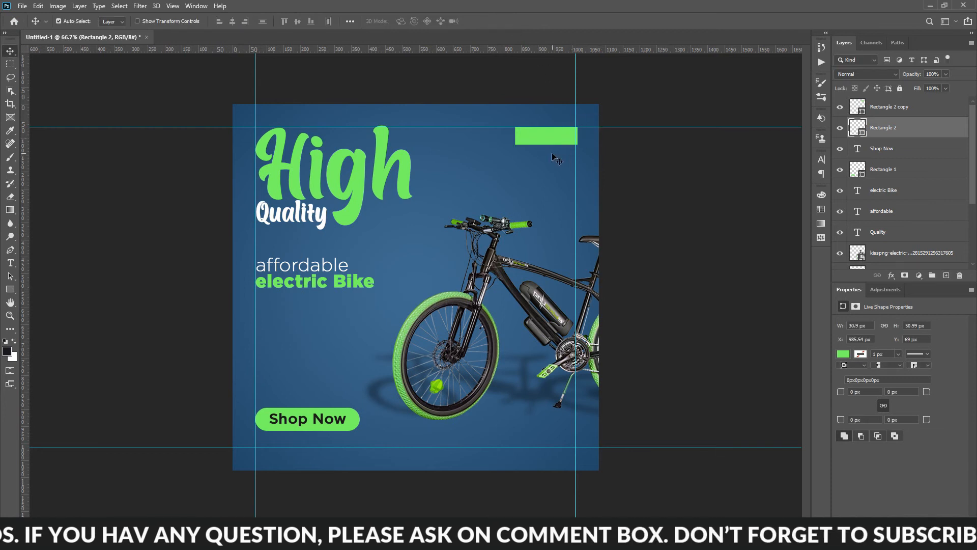
# Move both green rectangles together so their right edge meets the right vertical guide
pyautogui.keyDown('ctrl'); pyautogui.click(929, 110); pyautogui.keyUp('ctrl')
pyautogui.moveTo(551, 148); pyautogui.dragTo(537, 153)
pyautogui.scroll(2, 915, 158)
pyautogui.click(911, 110)
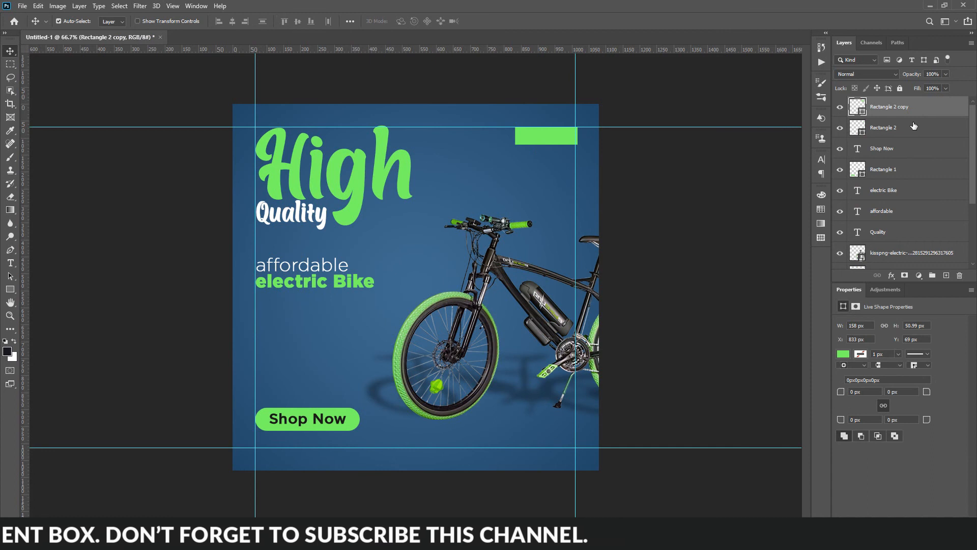
pyautogui.keyDown('ctrl'); pyautogui.click(916, 131); pyautogui.keyUp('ctrl')
pyautogui.moveTo(554, 136); pyautogui.dragTo(552, 137)
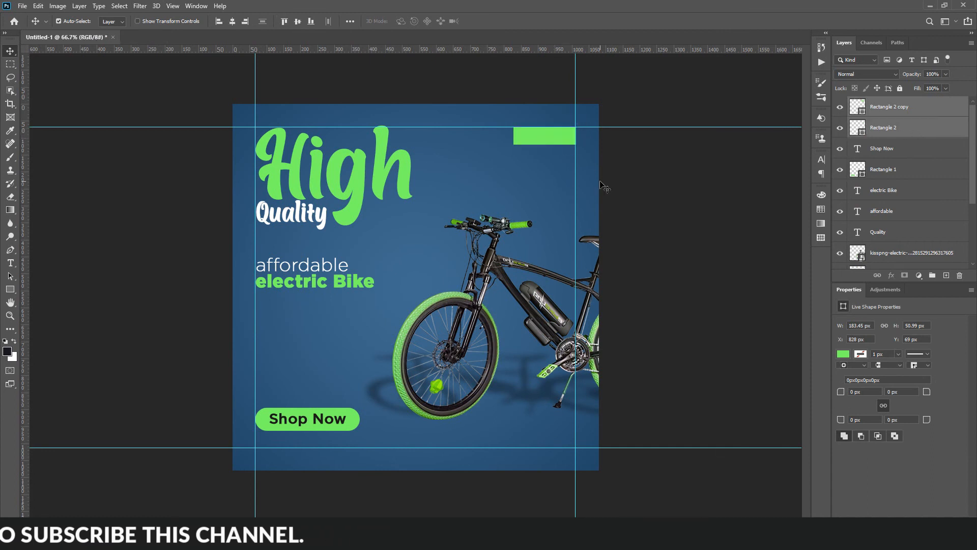
# Give the long rectangle no fill and a green 4 px stroke
pyautogui.click(941, 128)
pyautogui.click(861, 111)
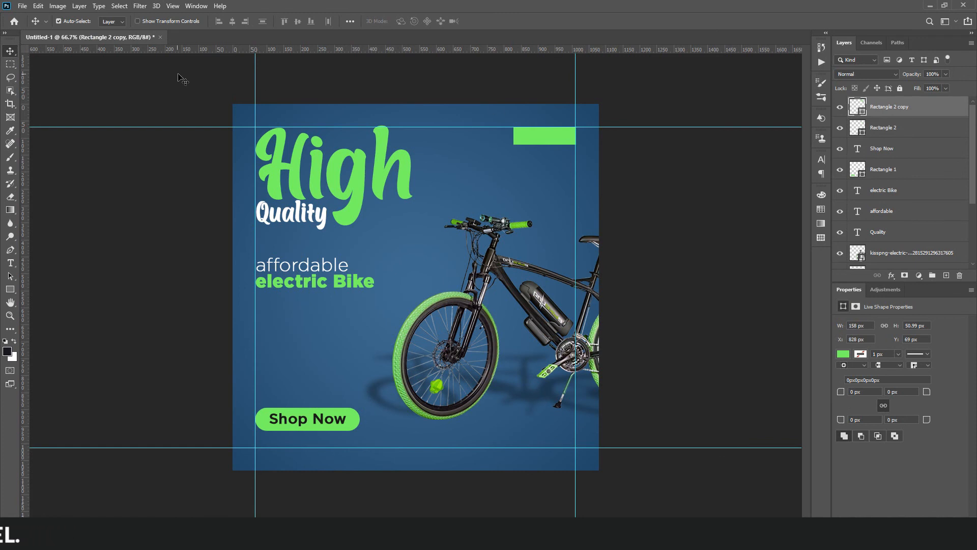
pyautogui.click(10, 289)
pyautogui.click(114, 21)
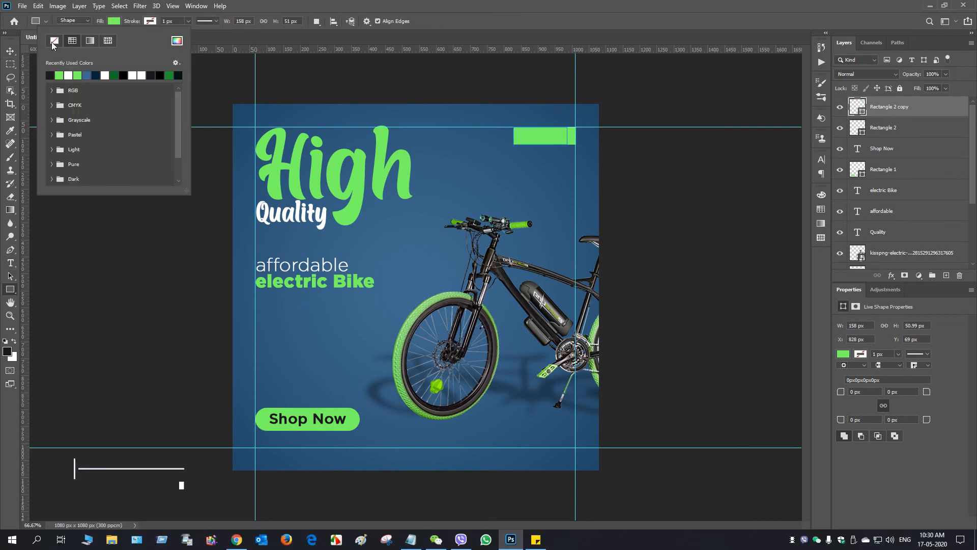
pyautogui.click(53, 43)
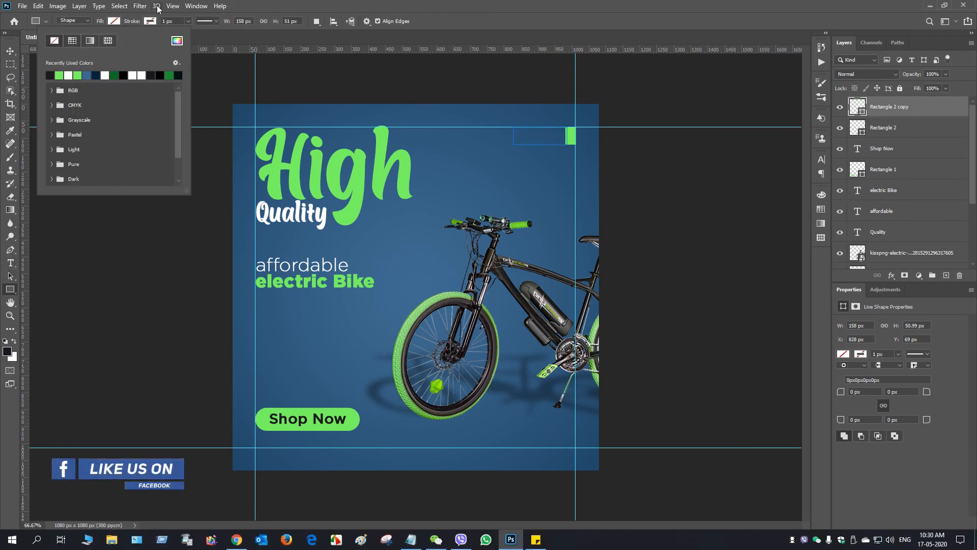
pyautogui.click(153, 21)
pyautogui.click(96, 74)
pyautogui.click(165, 21)
pyautogui.press('Up')
pyautogui.press('Up')
pyautogui.press('Return')
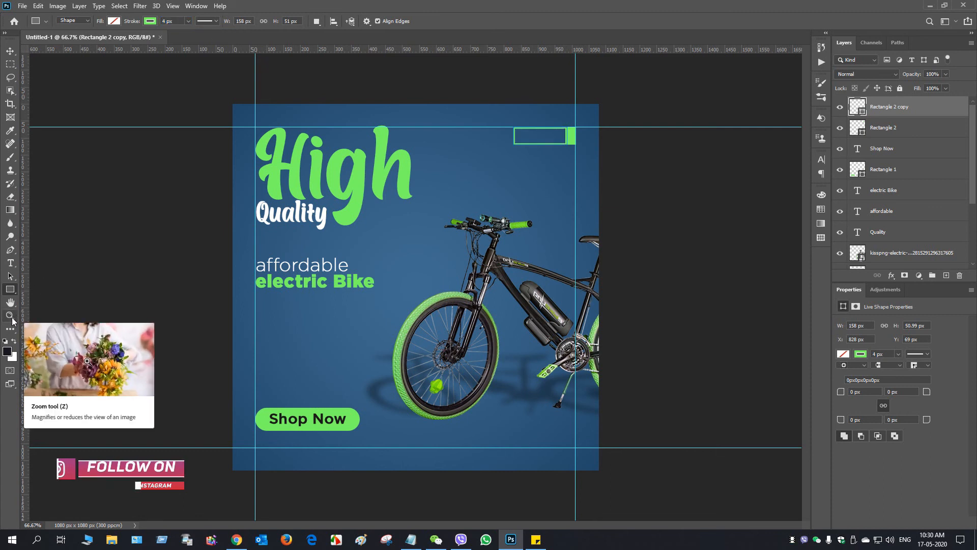
# Clear all guides from the canvas
pyautogui.click(177, 6)
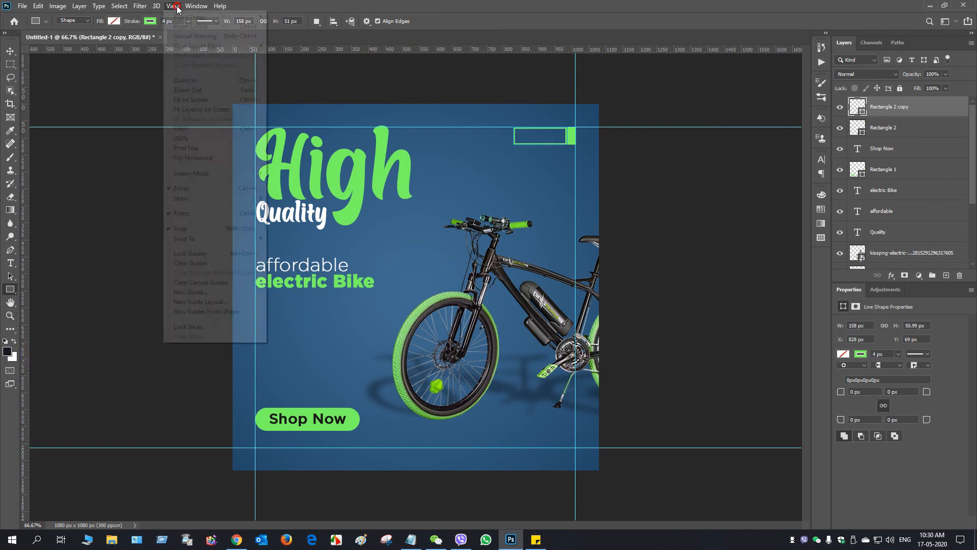
pyautogui.click(191, 262)
# Add the text LOGO and place it inside the outlined rectangle
pyautogui.press('t')
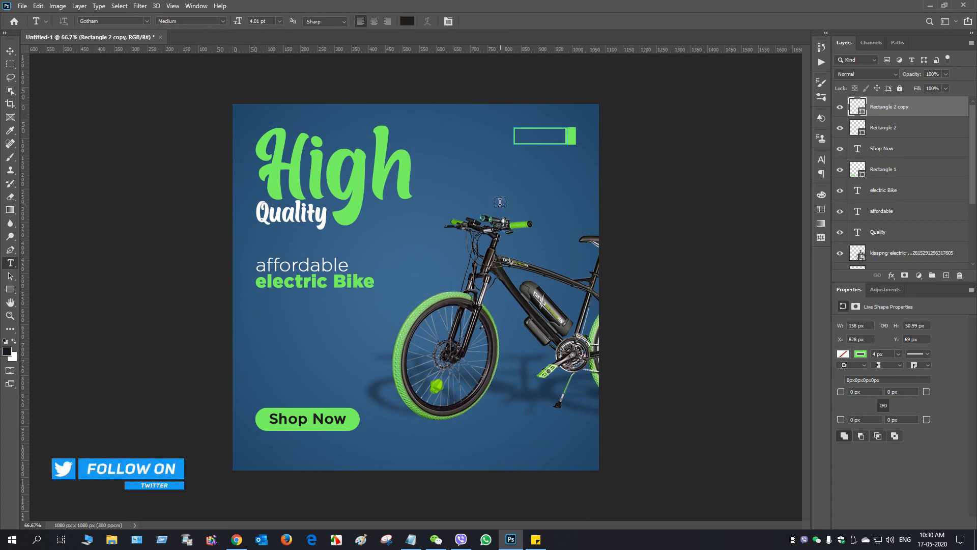
pyautogui.click(504, 194)
pyautogui.write('LOGO')
pyautogui.hotkey('ctrl', 'a')
pyautogui.moveTo(541, 205); pyautogui.dragTo(555, 155)
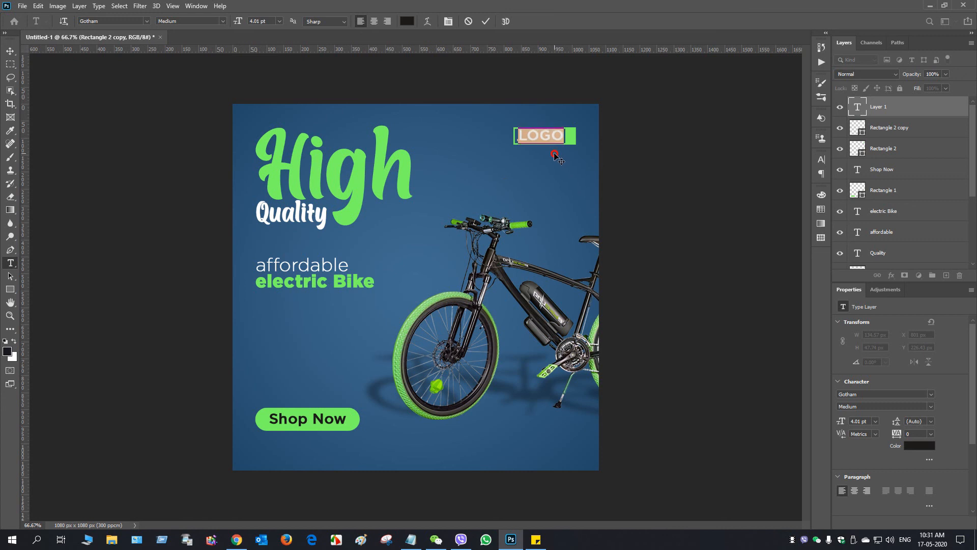
# Set the LOGO text to Gotham Bold at 3.01 pt
pyautogui.click(260, 21)
pyautogui.press('Down')
pyautogui.click(225, 23)
pyautogui.click(178, 138)
pyautogui.click(226, 22)
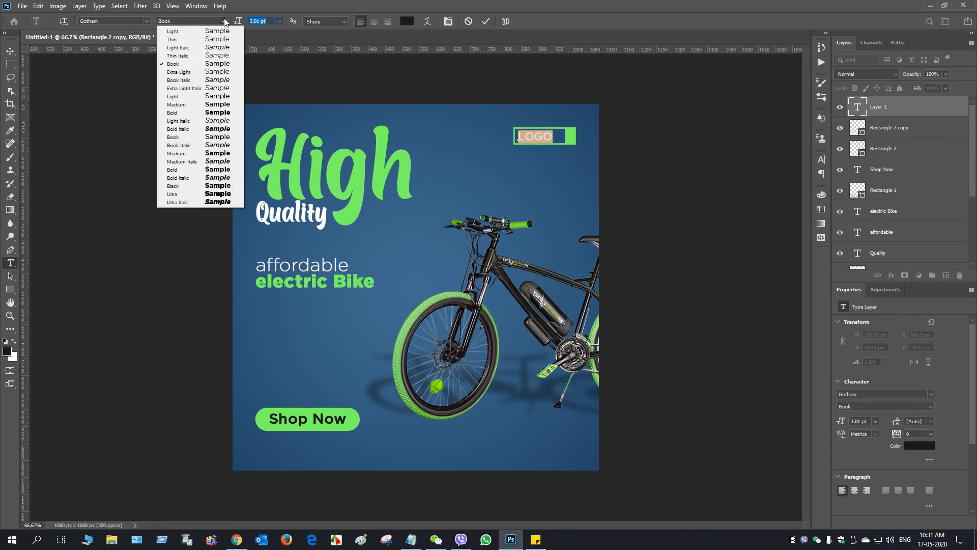
pyautogui.click(183, 172)
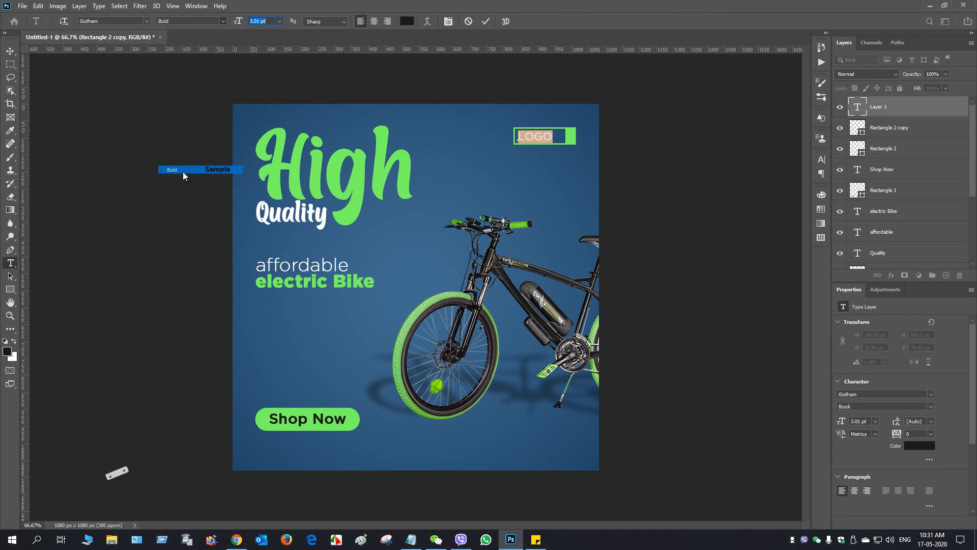
# Center the LOGO text inside the outlined rectangle and color it white
pyautogui.click(923, 130)
pyautogui.press('v')
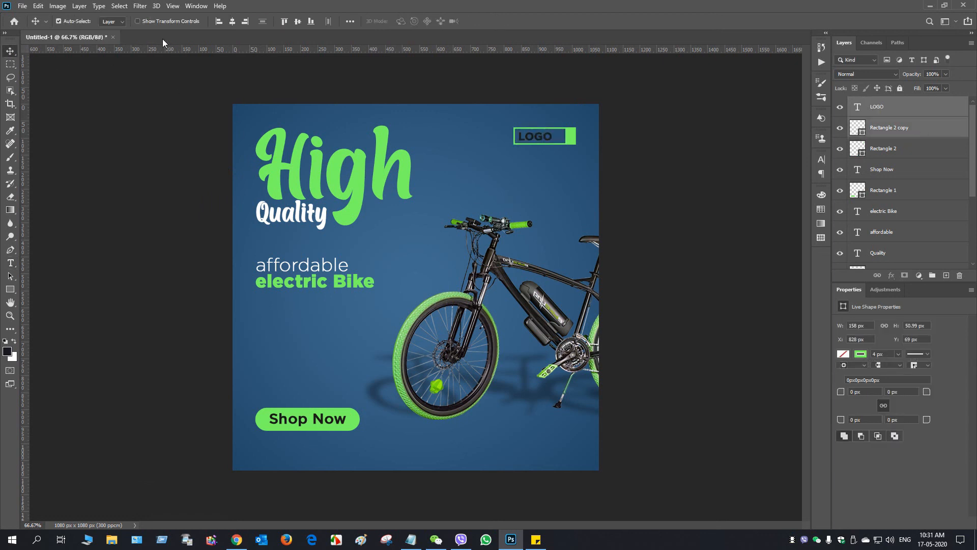
pyautogui.doubleClick(857, 106)
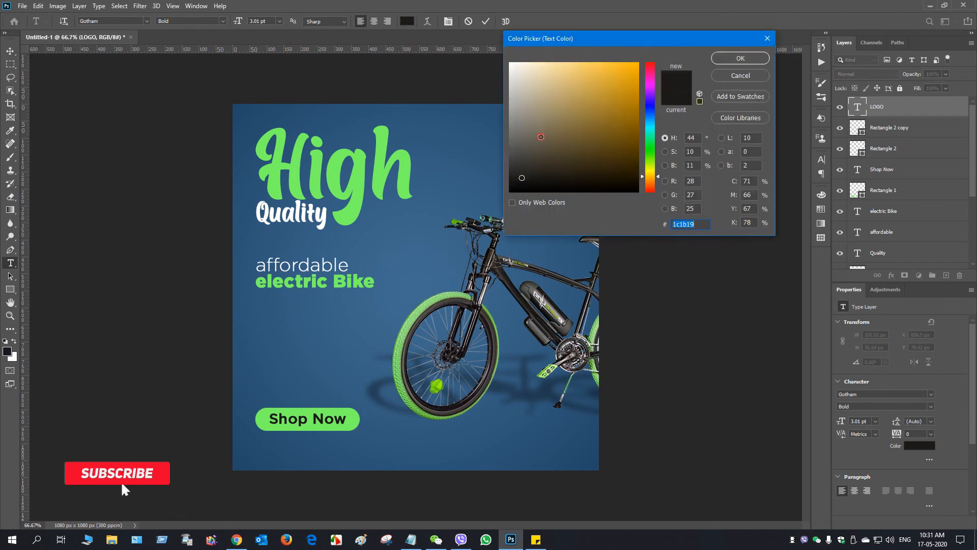
pyautogui.click(759, 60)
pyautogui.click(8, 53)
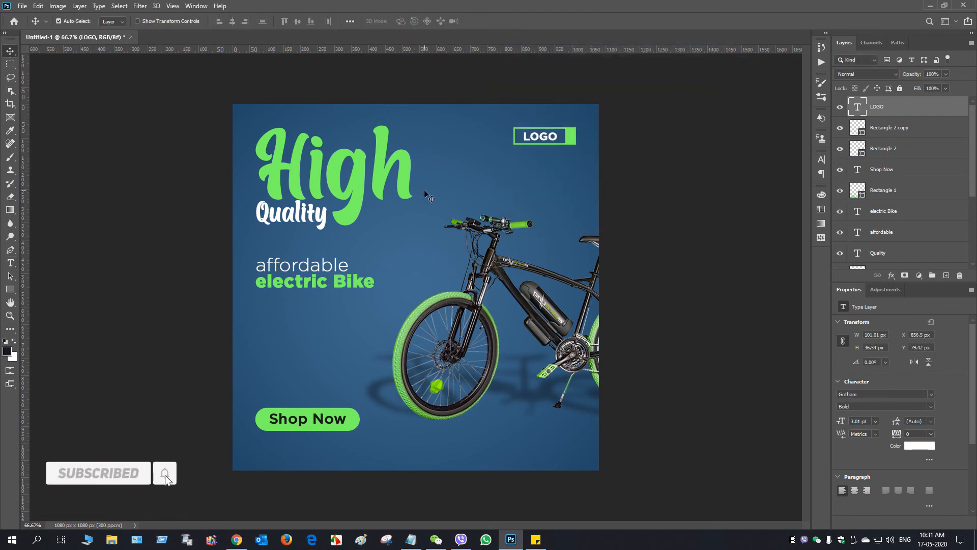
# Save a JPEG copy of the ad to the Desktop as Bike Social Media Ad
pyautogui.click(22, 5)
pyautogui.click(31, 130)
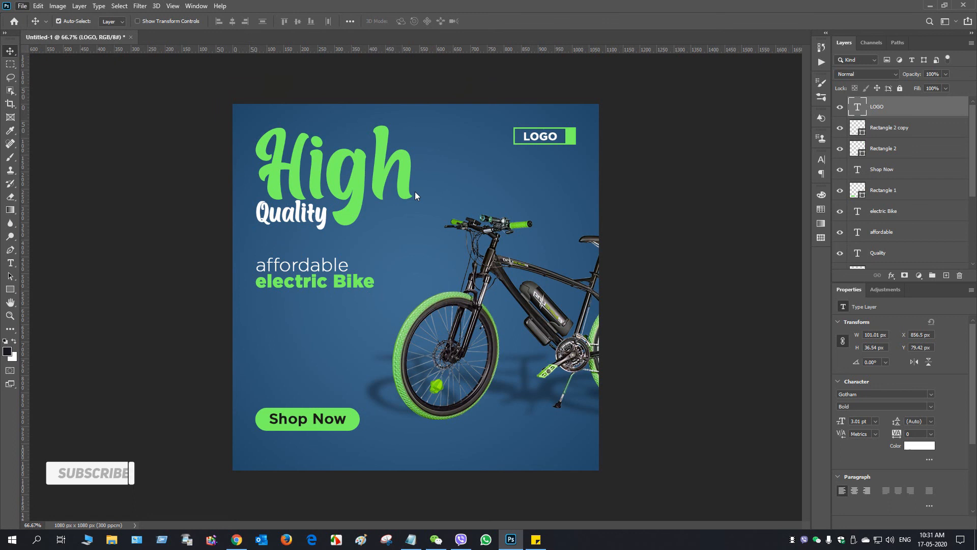
pyautogui.click(375, 235)
pyautogui.click(192, 314)
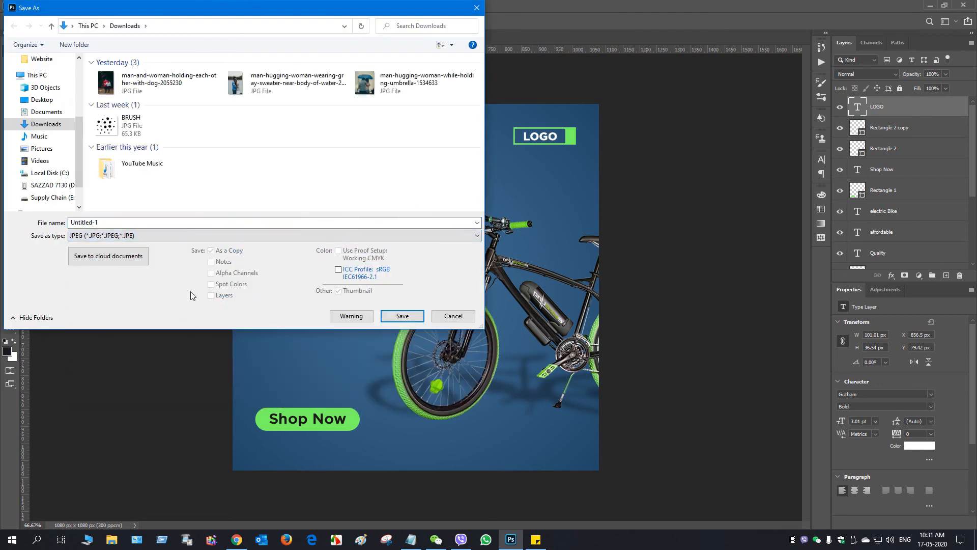
pyautogui.write('Bike Social Media Ad')
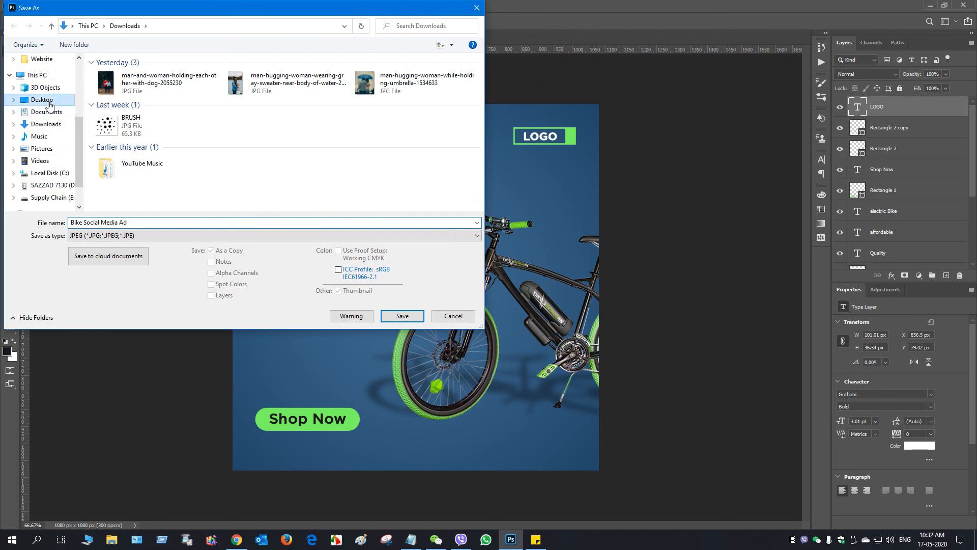
pyautogui.click(41, 100)
pyautogui.click(401, 316)
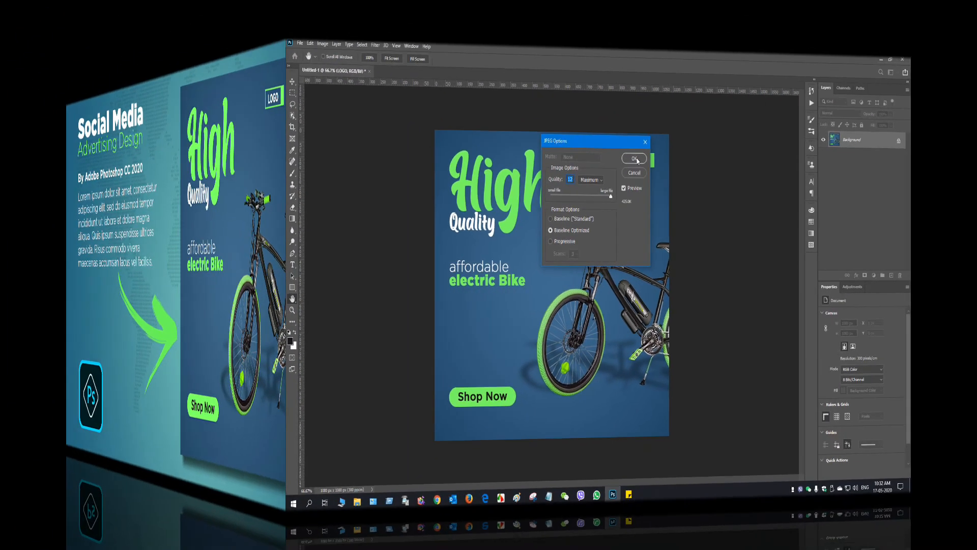